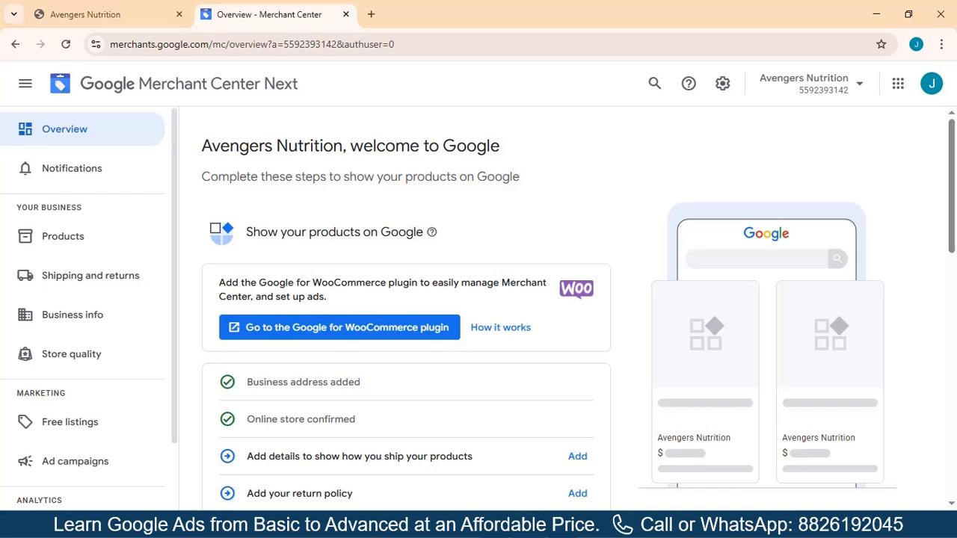
click(371, 15)
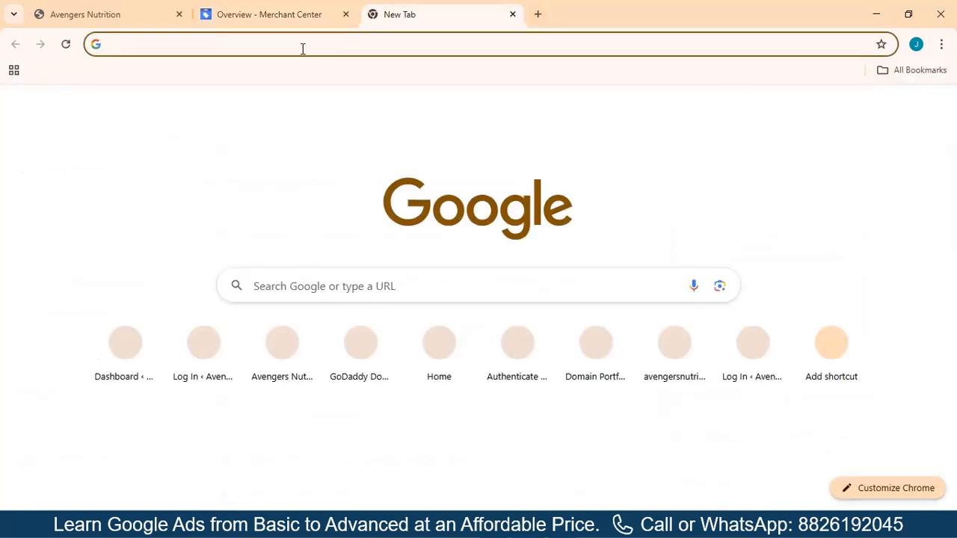
click(302, 47)
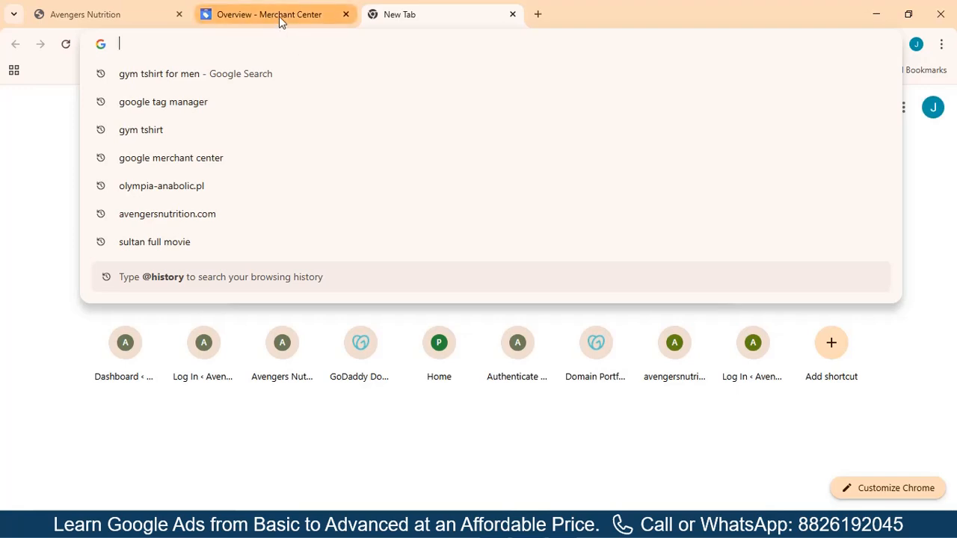
click(280, 15)
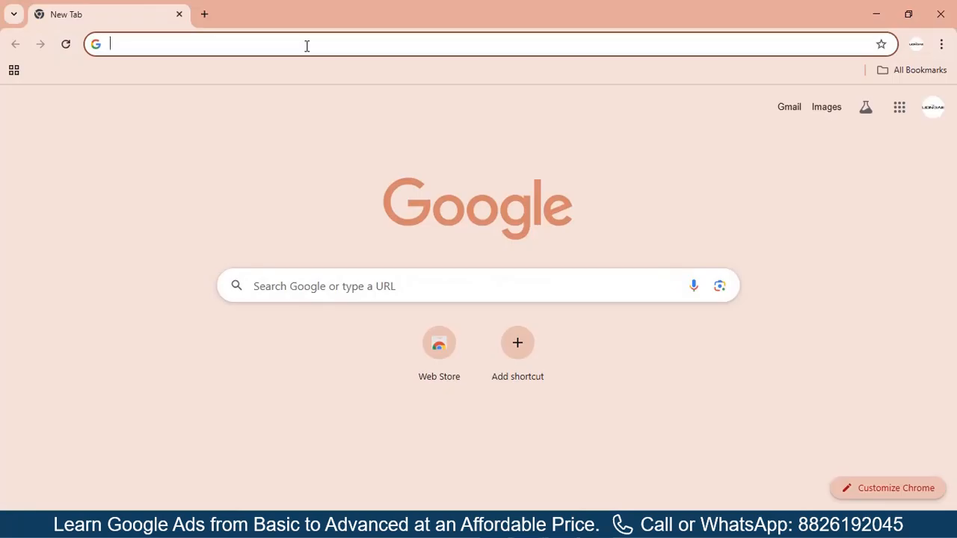
Search for Google Merchant Center, open its Promote Your Business page, and start creating an account
text(g)
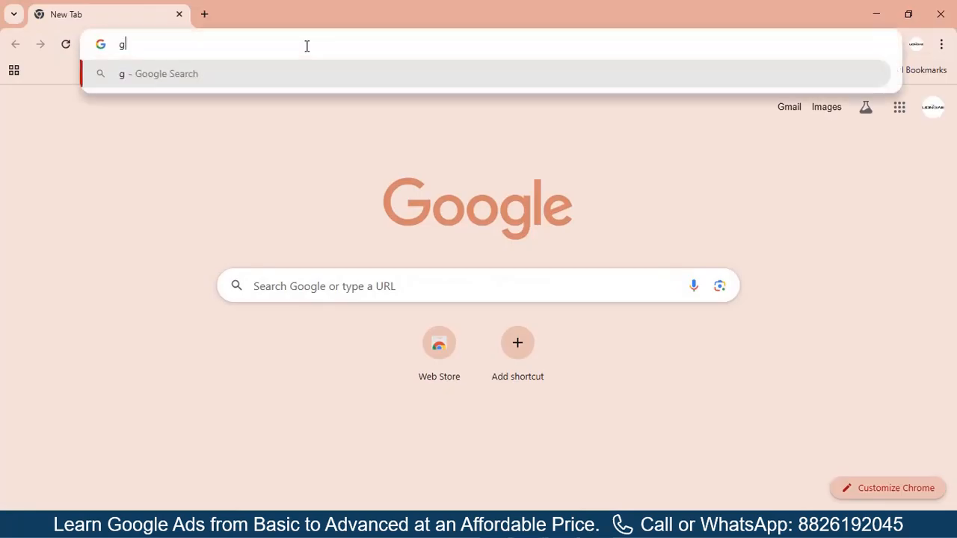
text(oogle mer)
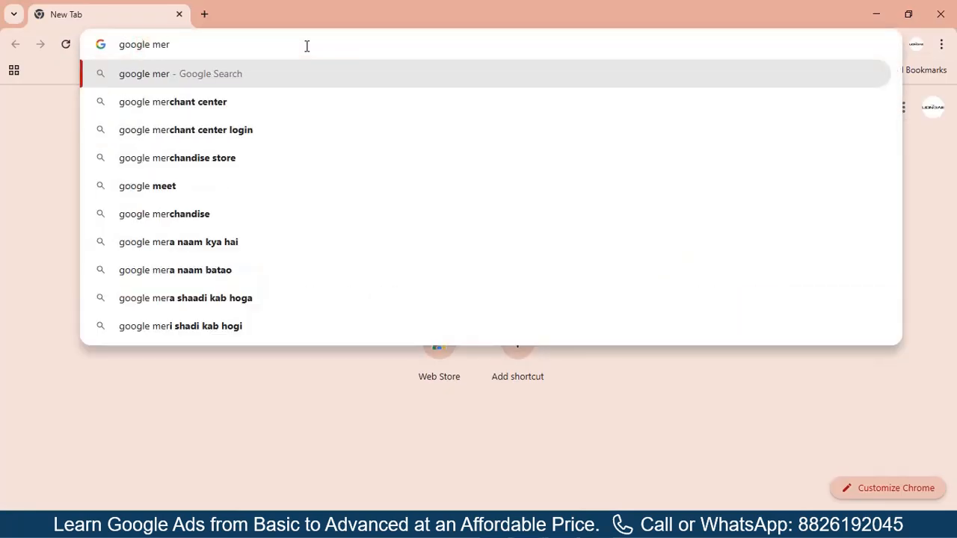
click(233, 108)
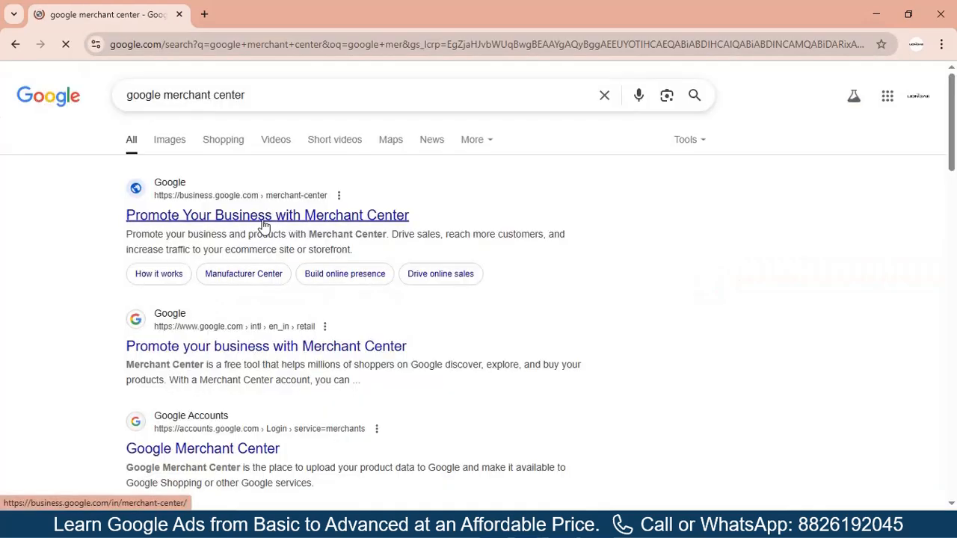
click(263, 220)
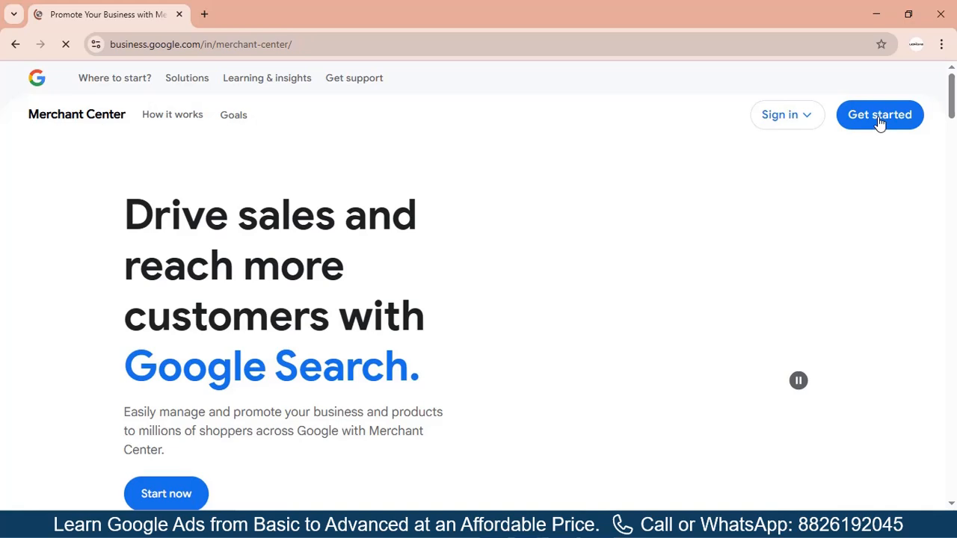
click(880, 124)
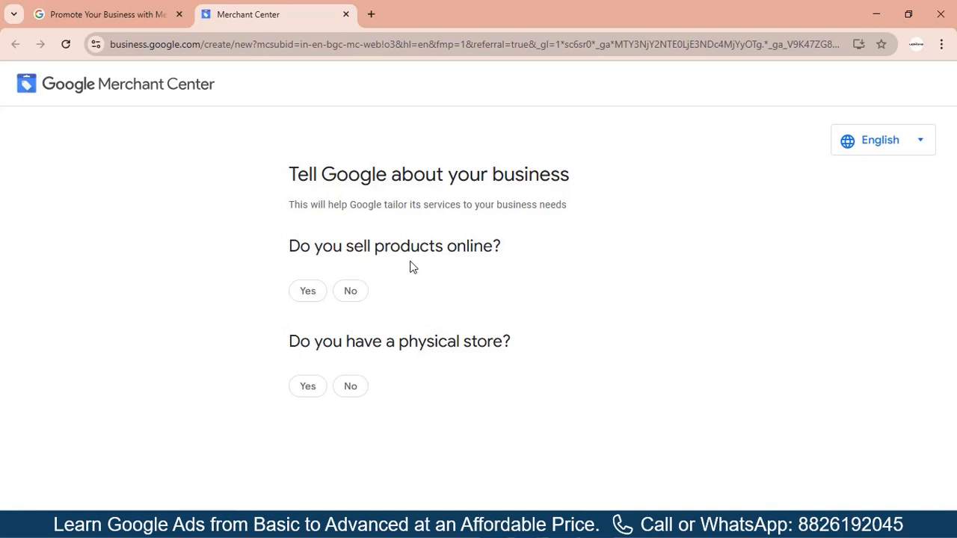
click(305, 296)
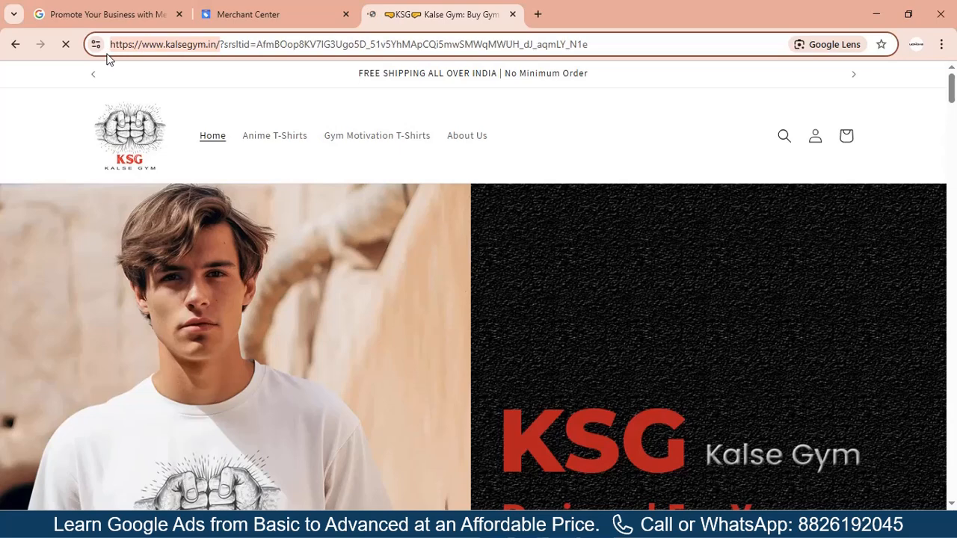
click(246, 15)
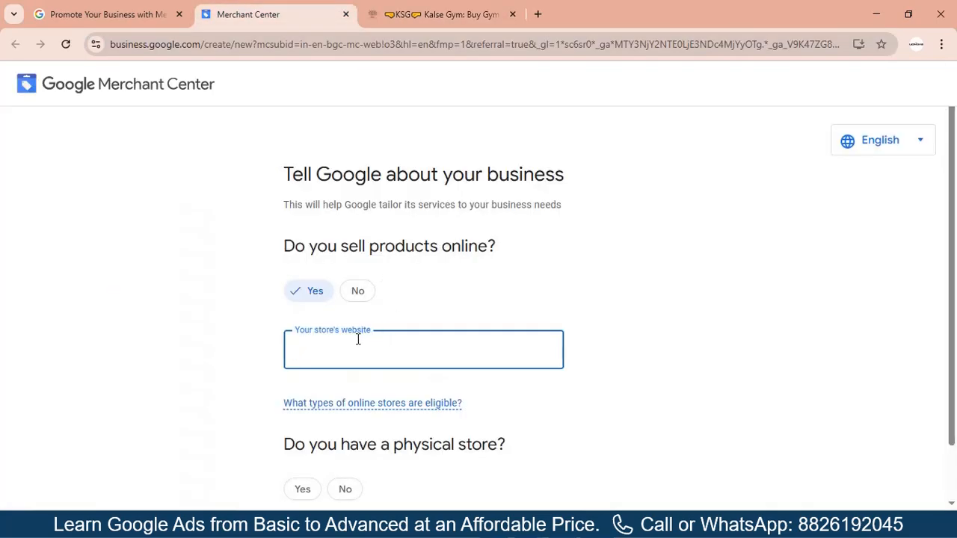
text(https://www.kalsegym.in/)
scroll(461, 427, down, 1)
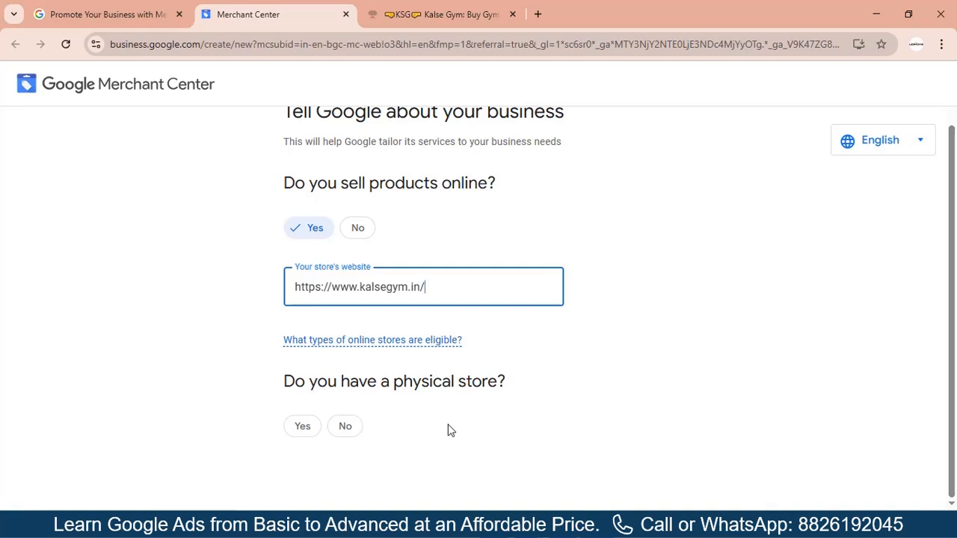
click(345, 426)
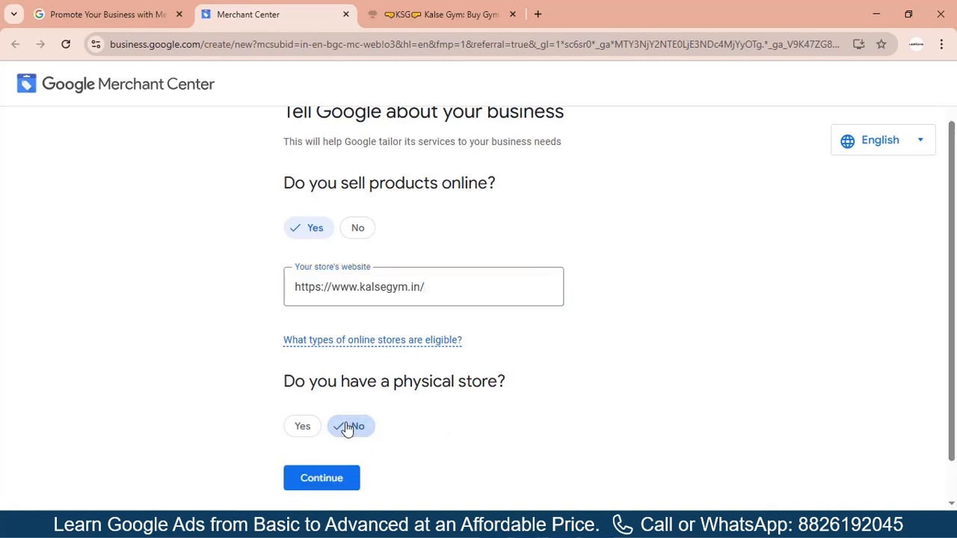
scroll(953, 292, down, 1)
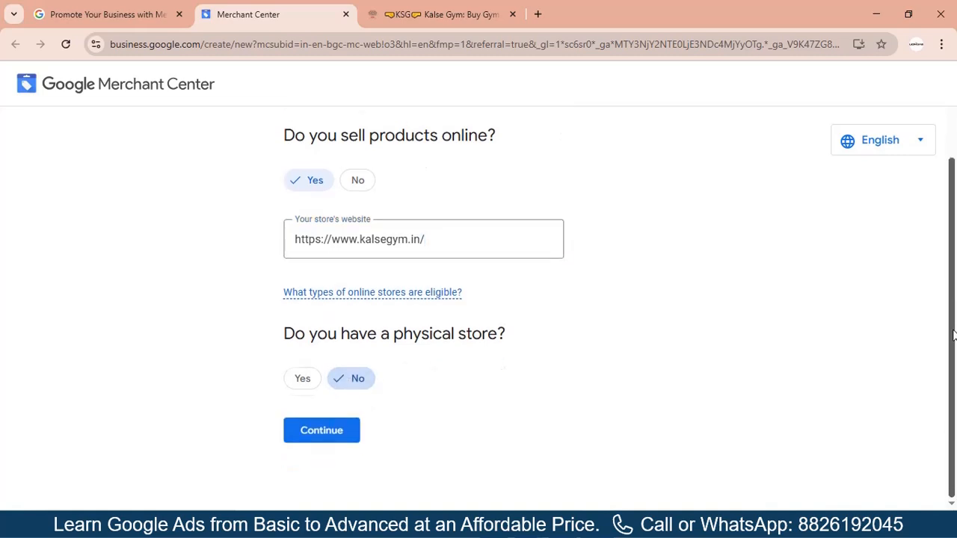
click(322, 432)
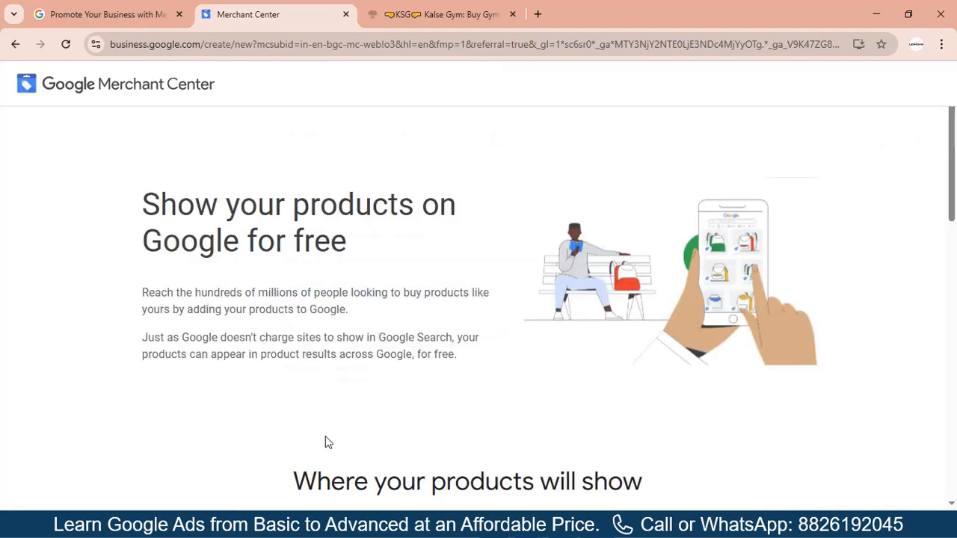
Continue past the free listings introduction and create the Merchant Center account with the business name Kalse Gym
scroll(954, 446, down, 10)
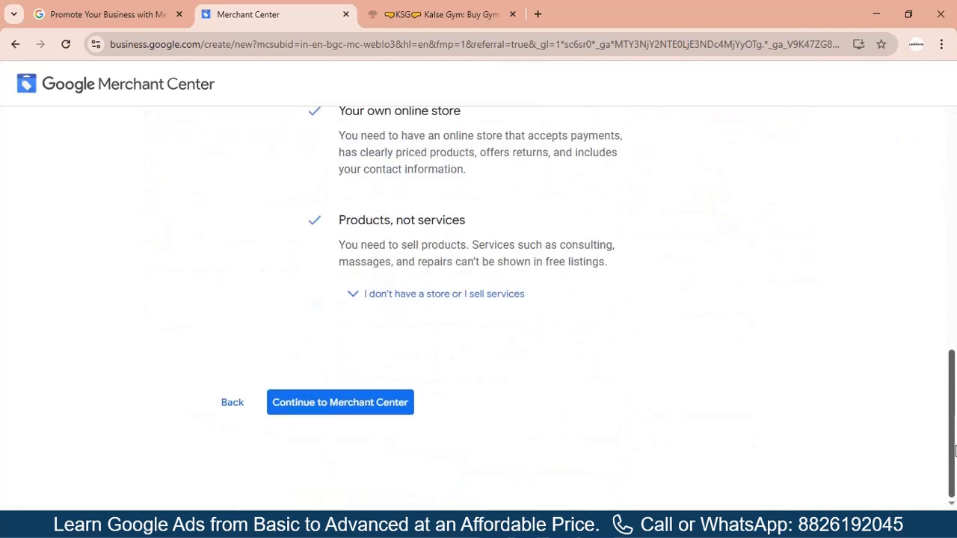
click(326, 413)
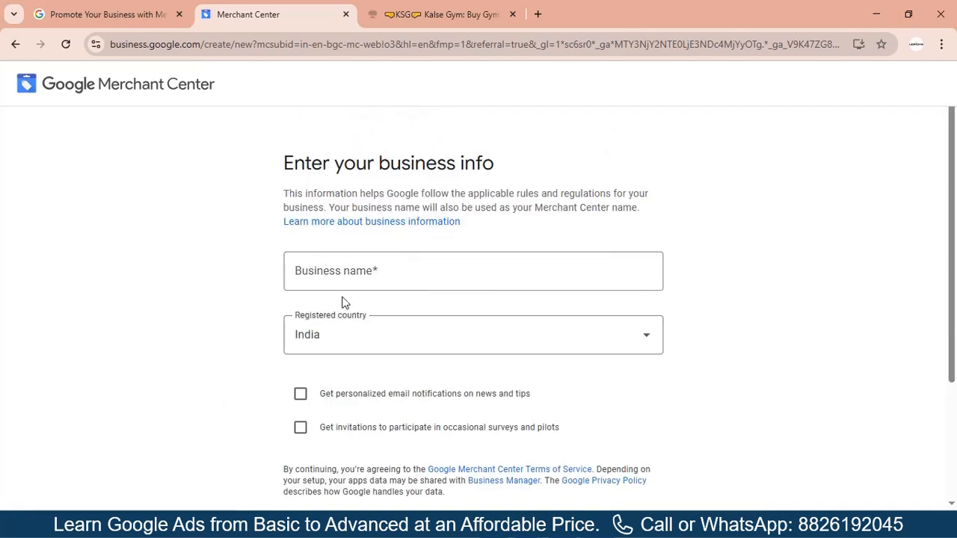
click(333, 274)
text(KSG)
text(Kal)
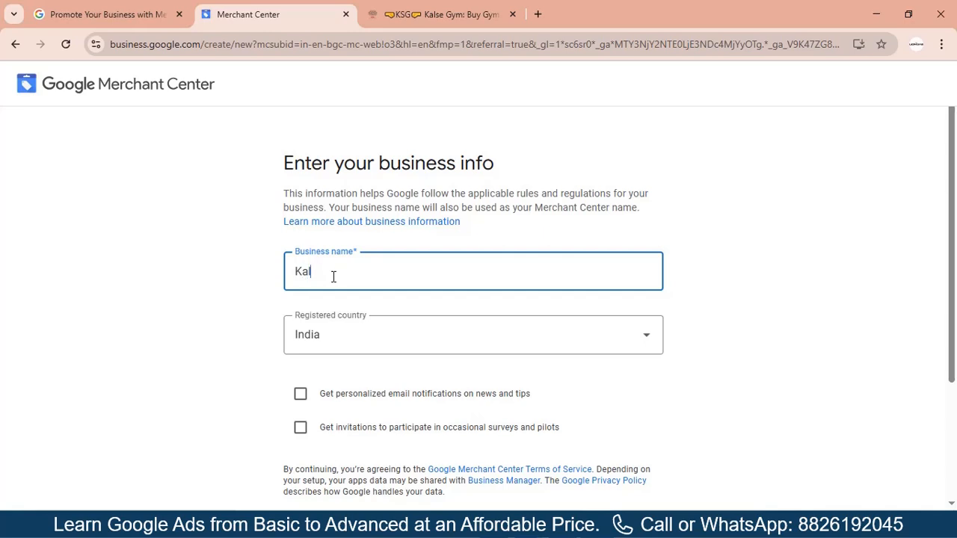
text(se Gym)
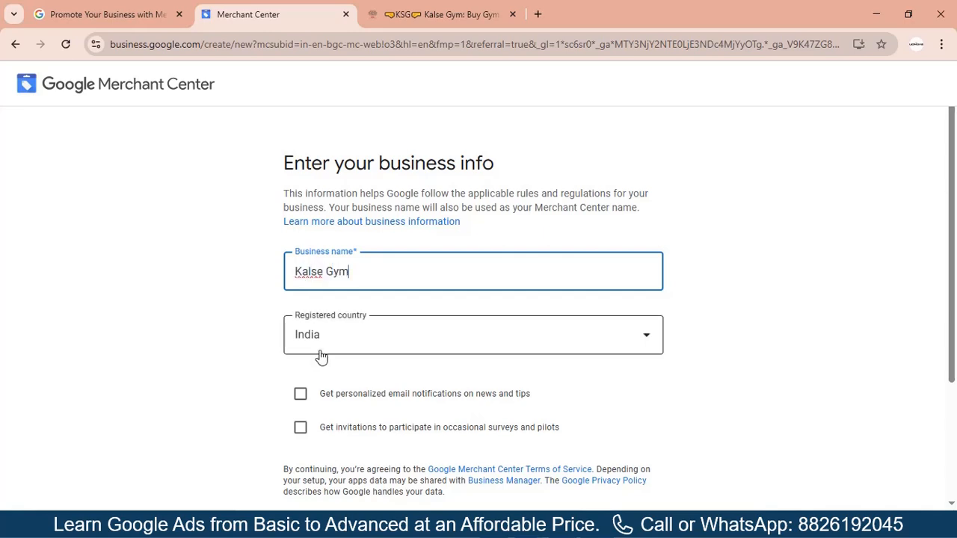
scroll(953, 269, down, 3)
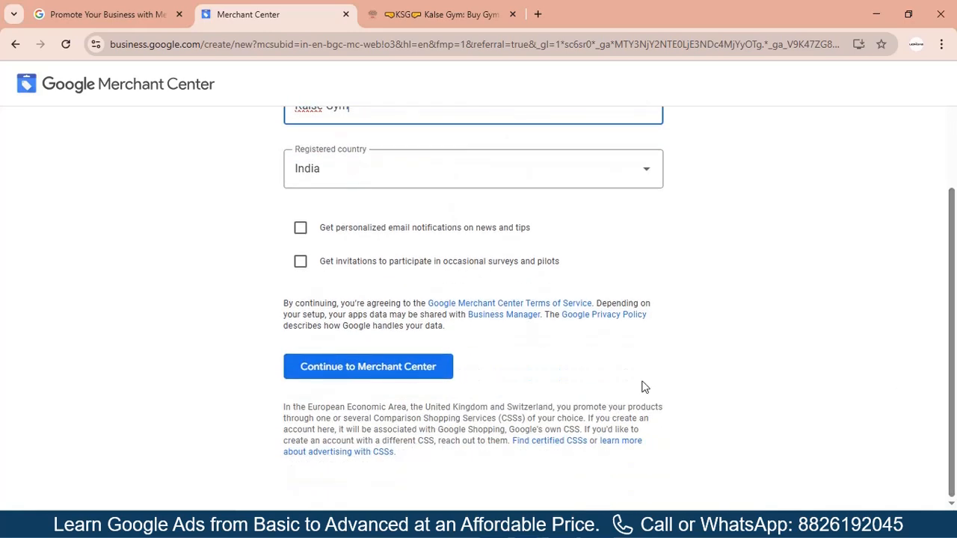
click(368, 376)
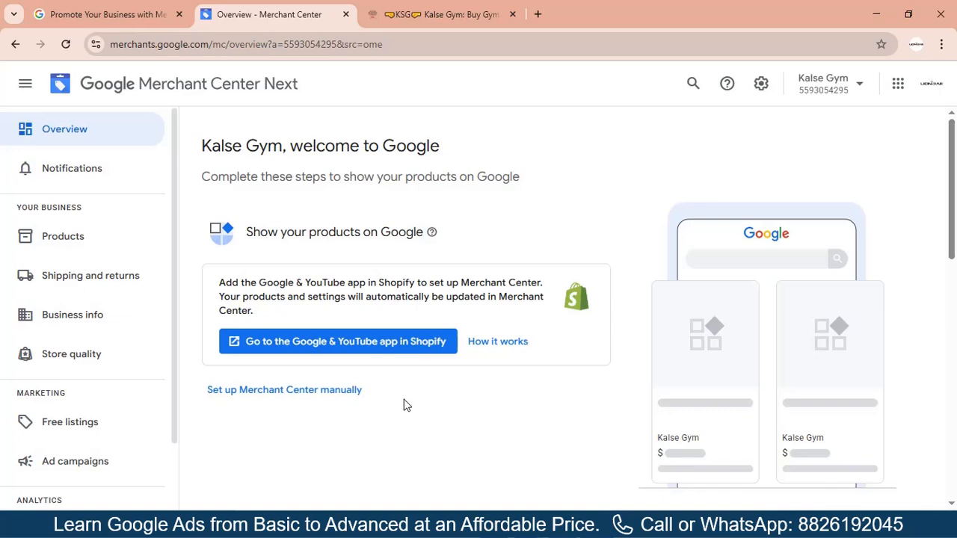
Choose to set up Merchant Center manually and open the confirmation of the business's online store
click(274, 399)
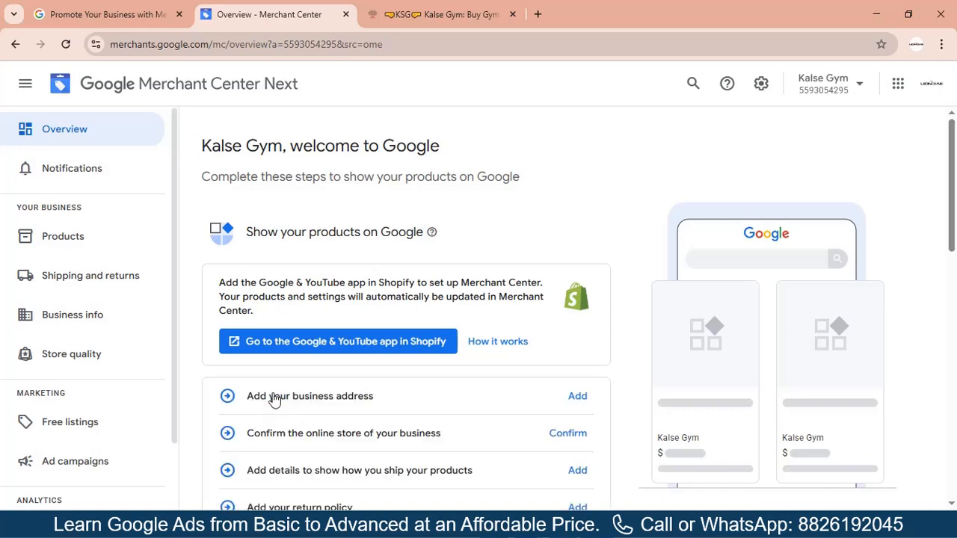
drag(954, 167, 955, 251)
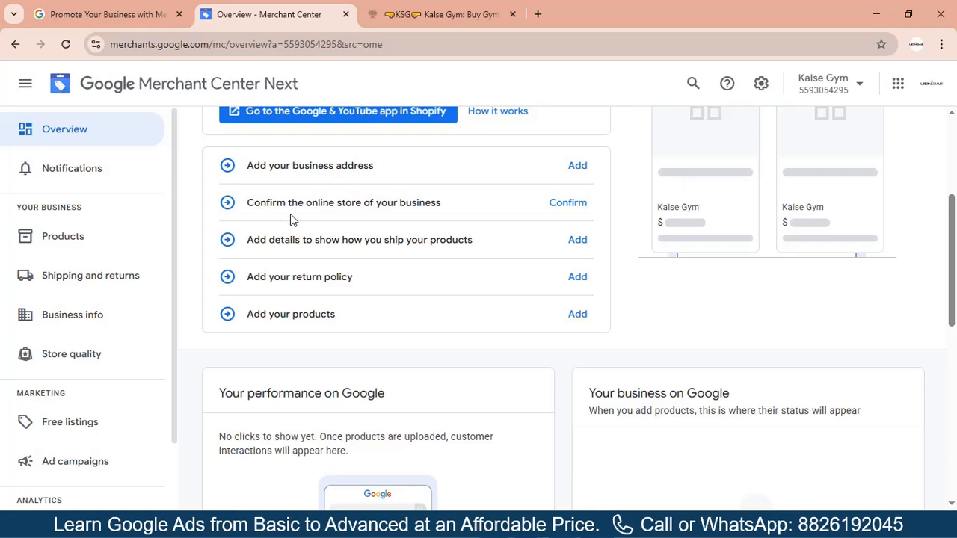
click(570, 208)
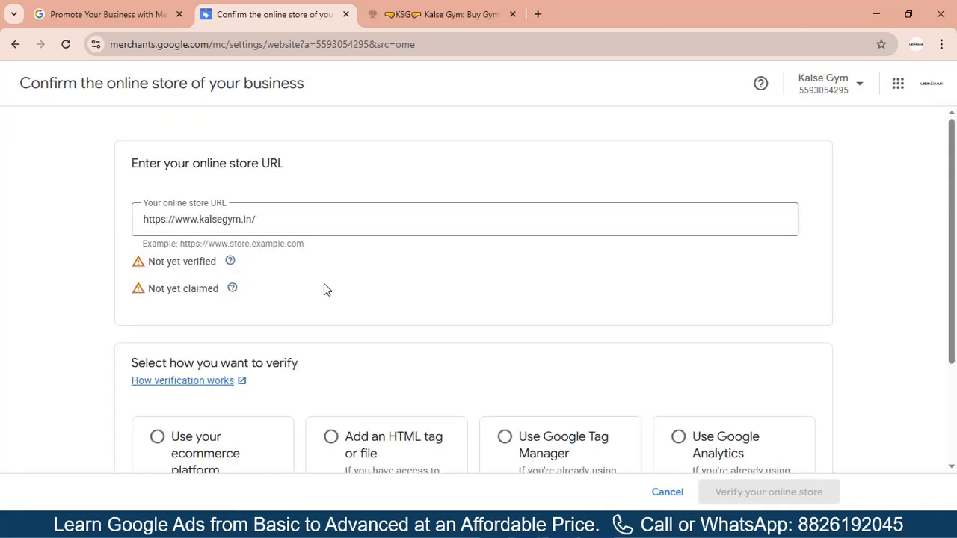
Choose the HTML tag or file verification method and copy the HTML tag generated for the store
drag(955, 263, 955, 359)
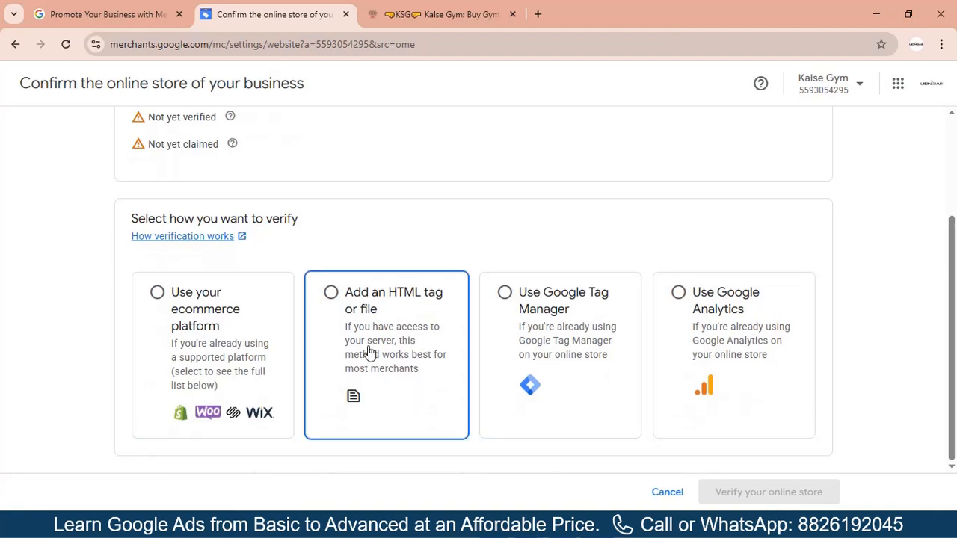
click(340, 317)
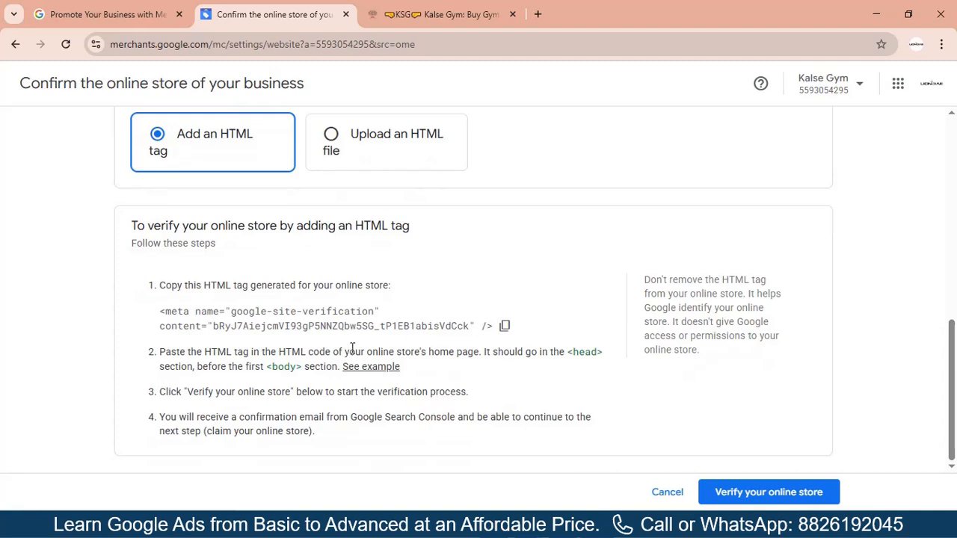
click(504, 328)
click(504, 329)
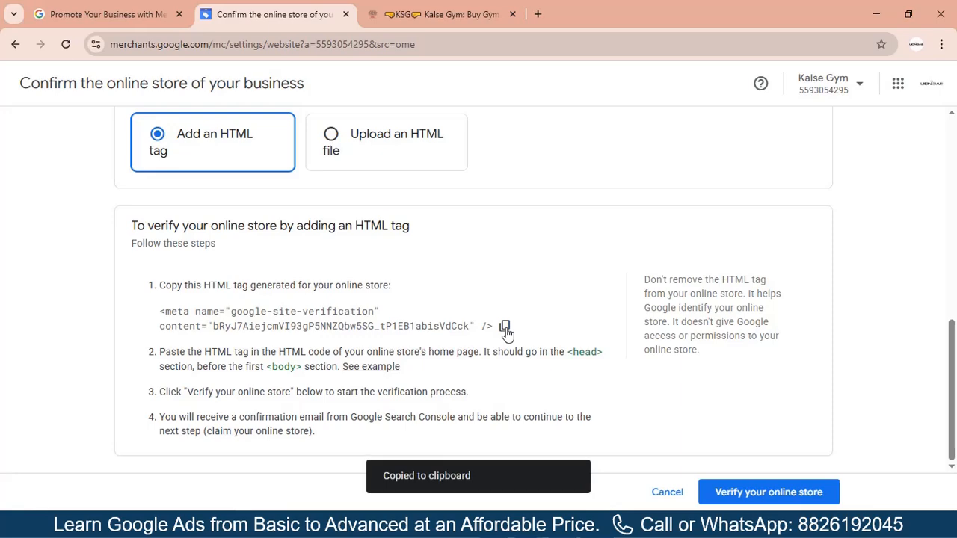
Switch to the browser window with the Avengers Nutrition website and open its WordPress dashboard
mouse_move(523, 527)
click(478, 457)
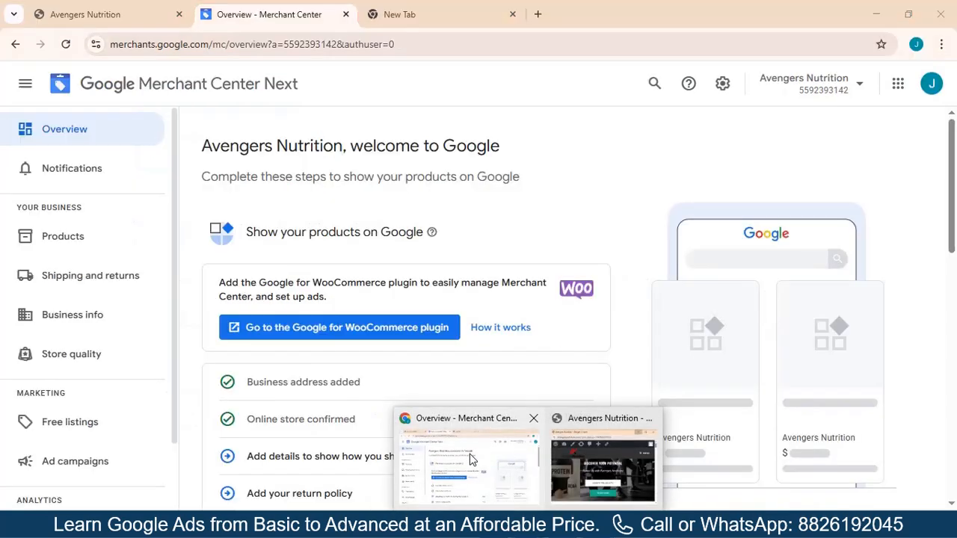
click(112, 17)
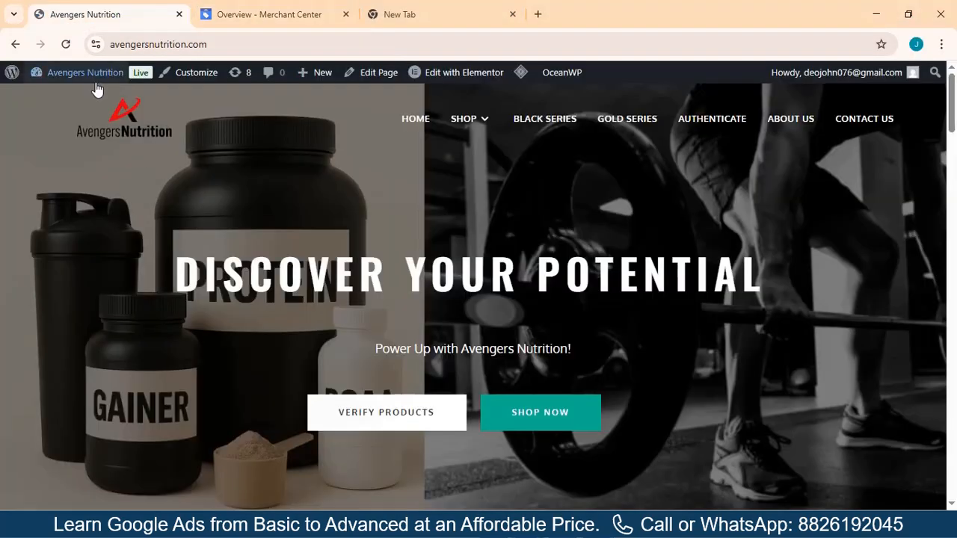
mouse_move(82, 86)
click(61, 100)
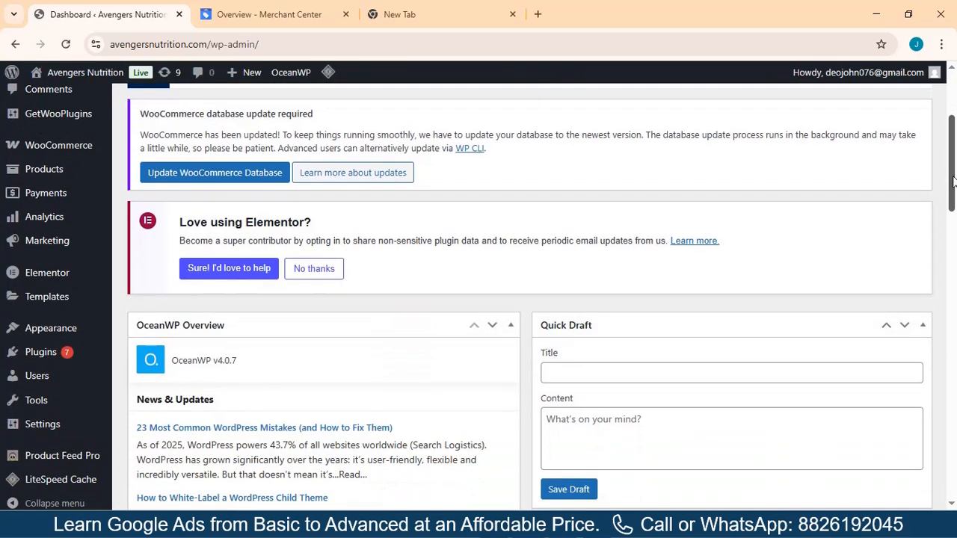
Open the OceanWP theme's header-pwa.php in the Theme File Editor
mouse_move(51, 336)
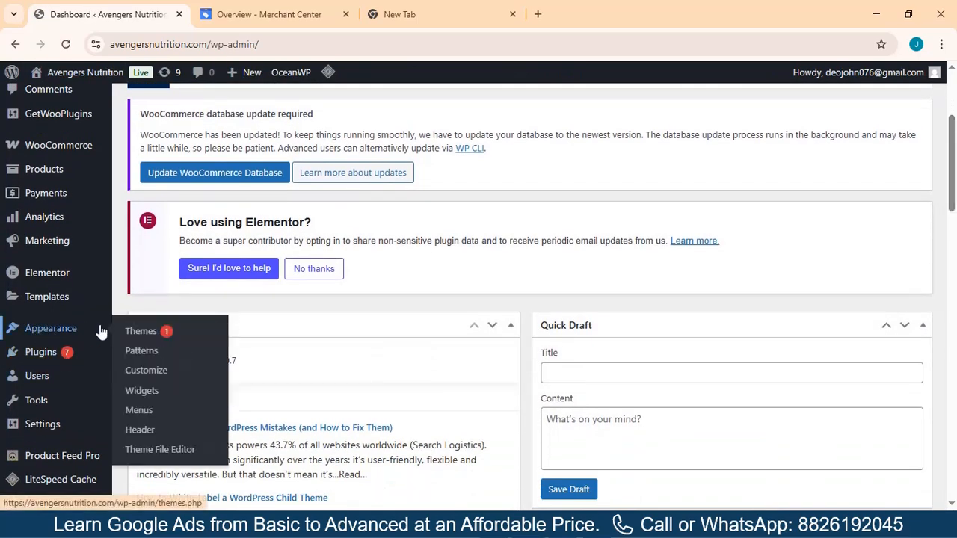
click(150, 454)
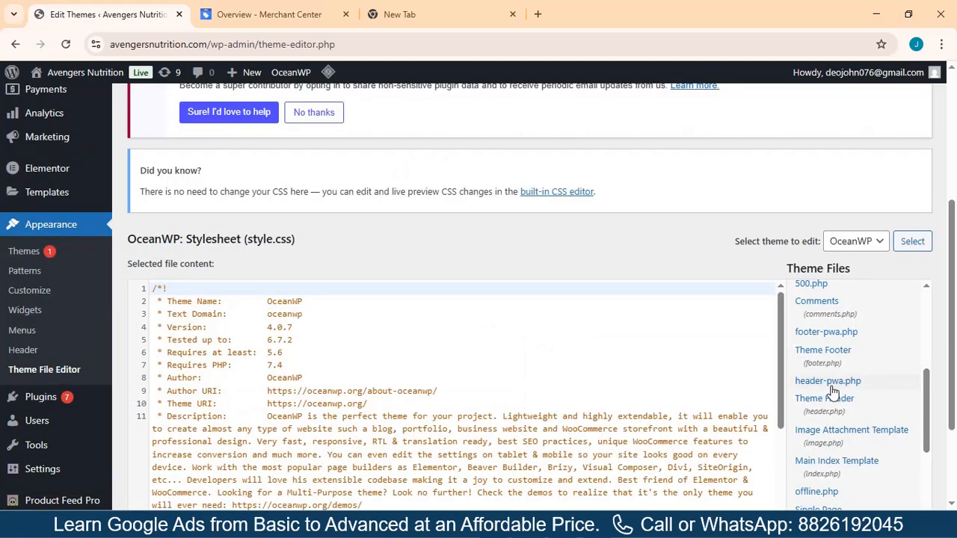
click(840, 384)
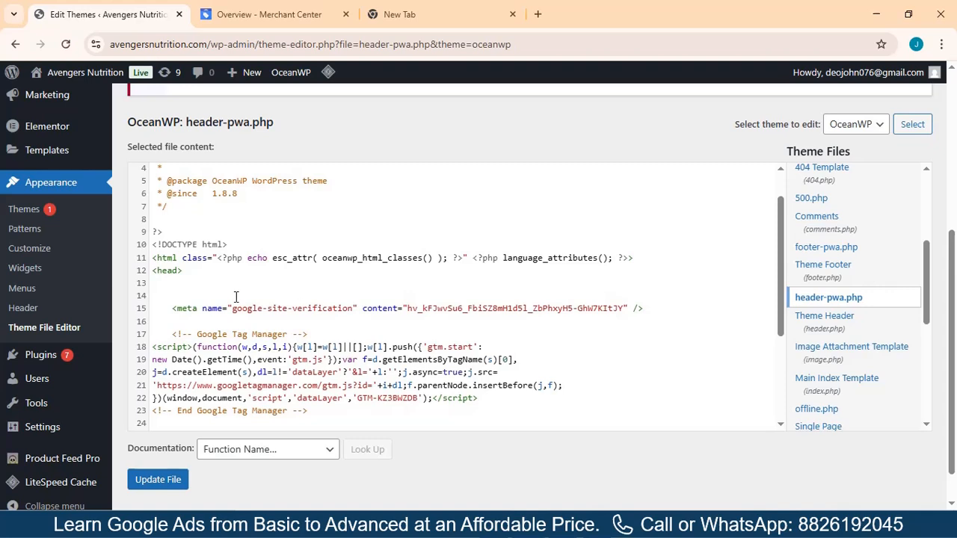
Save header-pwa.php with the google-site-verification meta tag in its head section and return to the Merchant Center store confirmation
drag(173, 308, 643, 307)
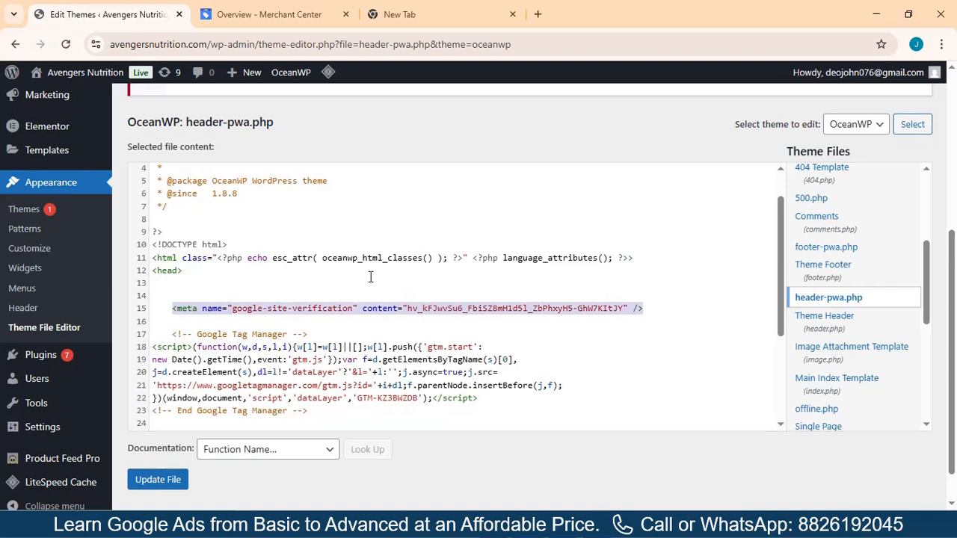
click(150, 485)
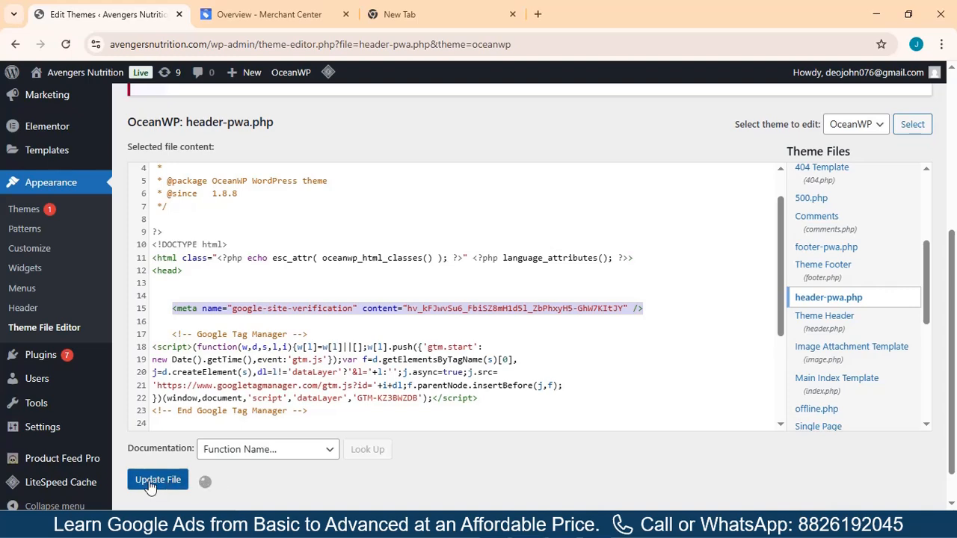
click(292, 12)
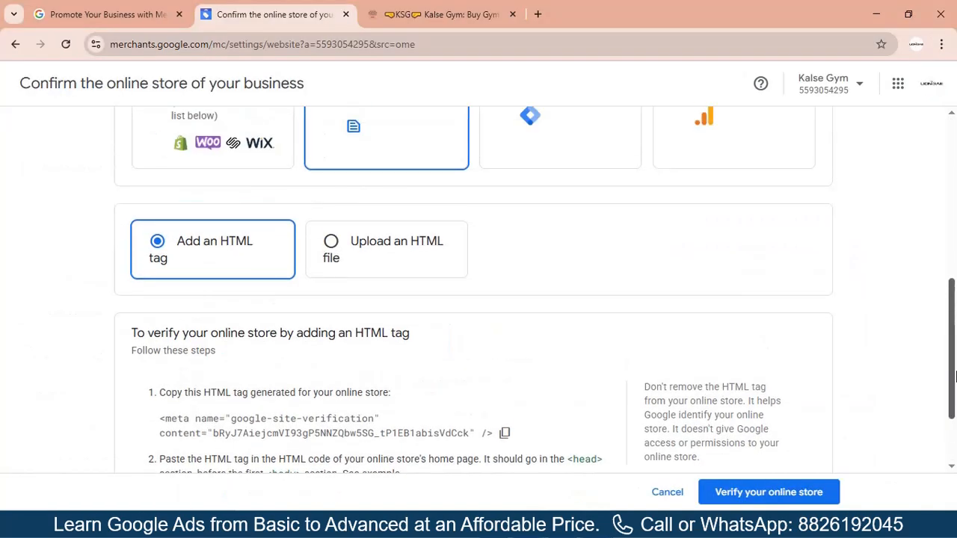
Compare the setup tasks of the Kalse Gym and Avengers Nutrition Merchant Center accounts, ending in the Avengers Nutrition overview window
scroll(953, 279, up, 3)
scroll(953, 279, up, 1)
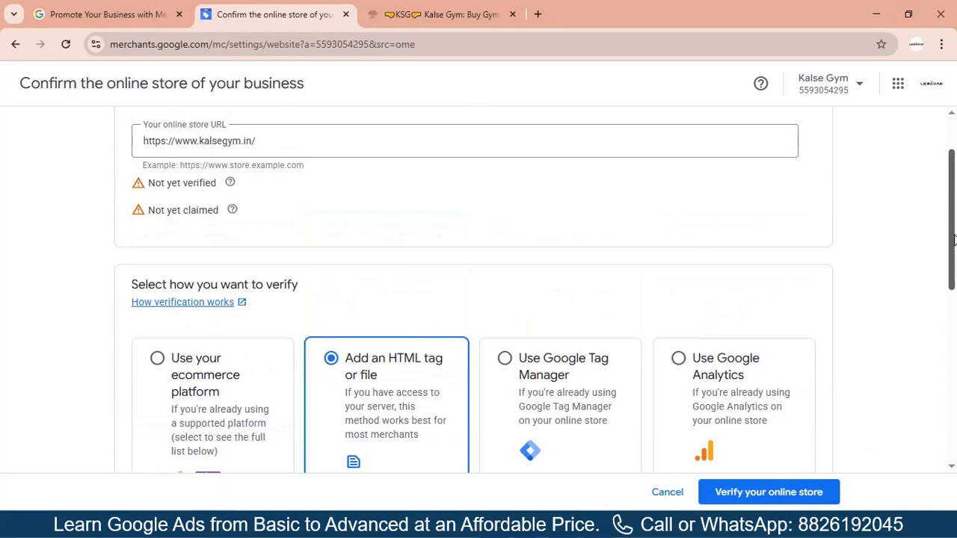
scroll(284, 164, up, 1)
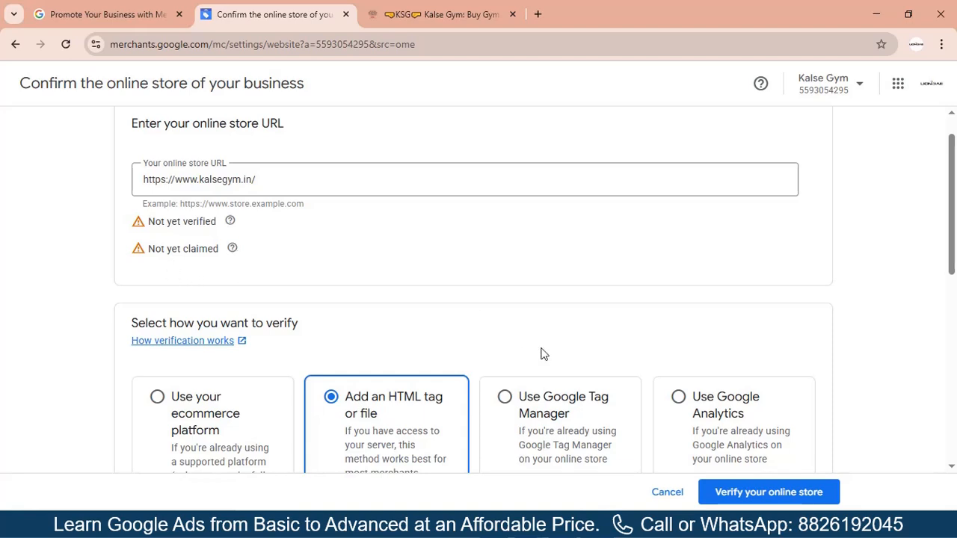
click(528, 525)
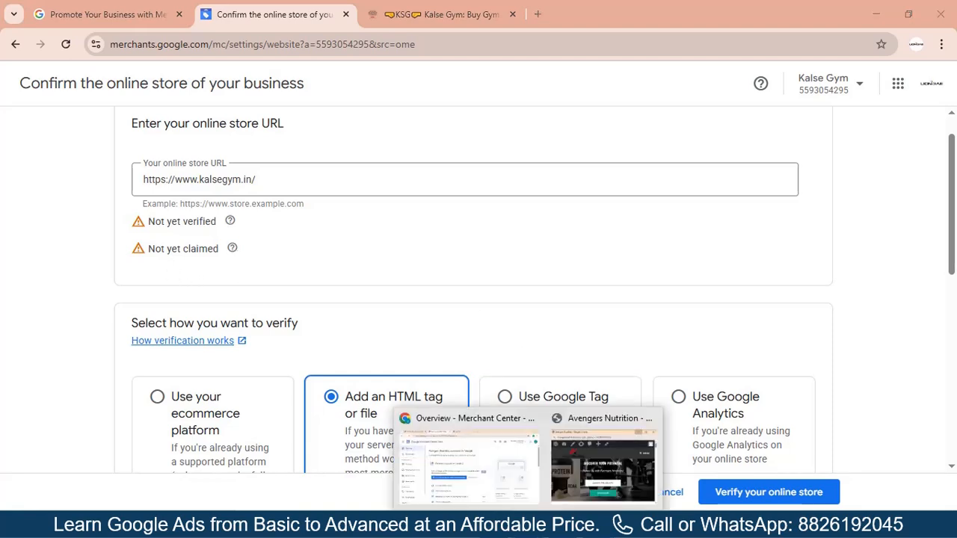
click(463, 460)
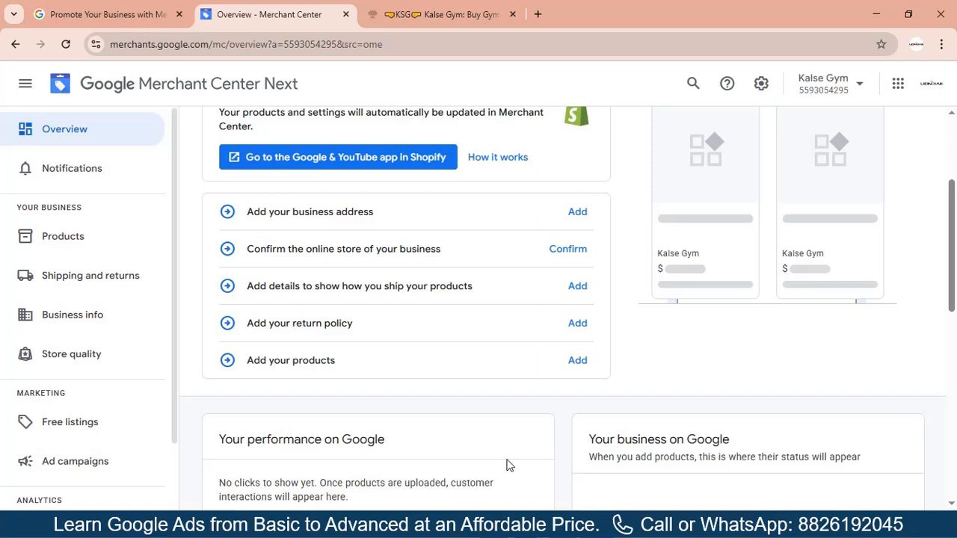
click(549, 524)
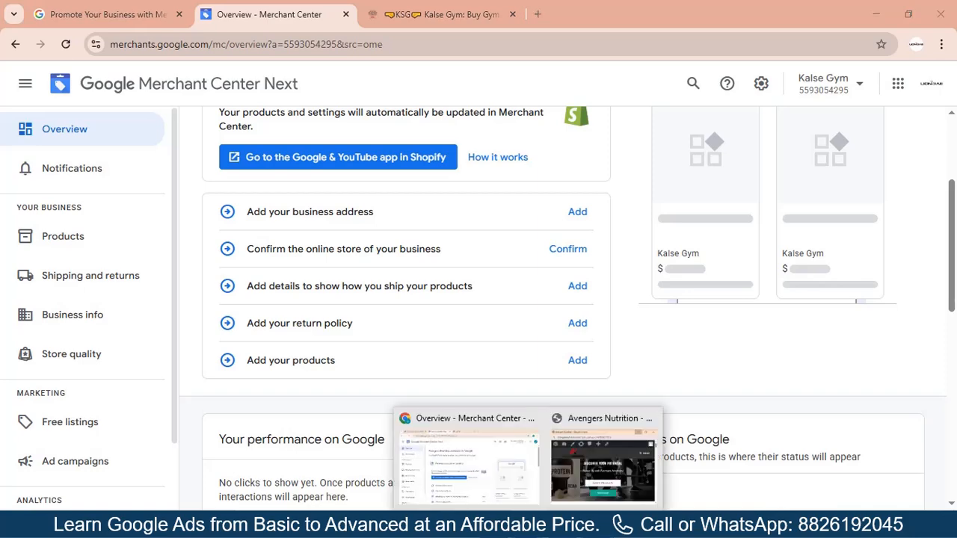
click(476, 475)
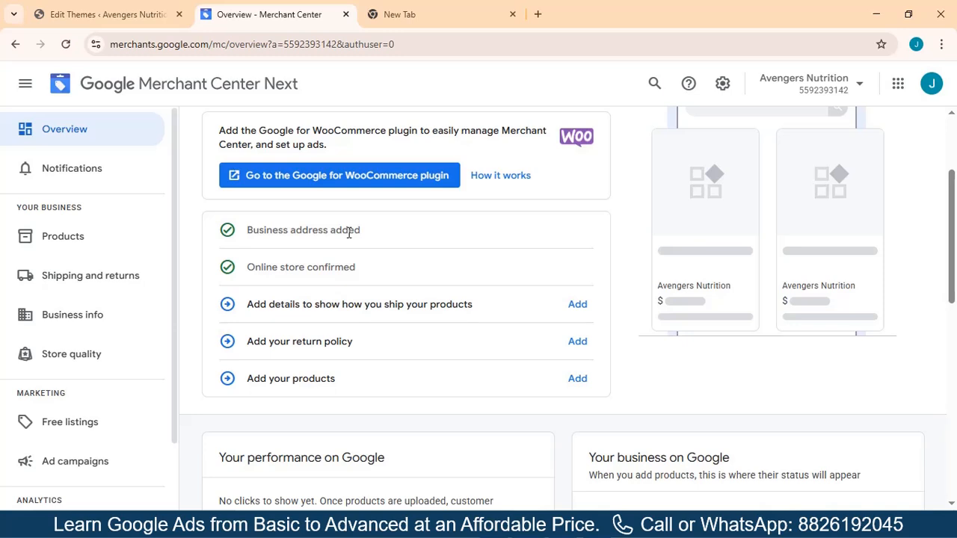
click(480, 457)
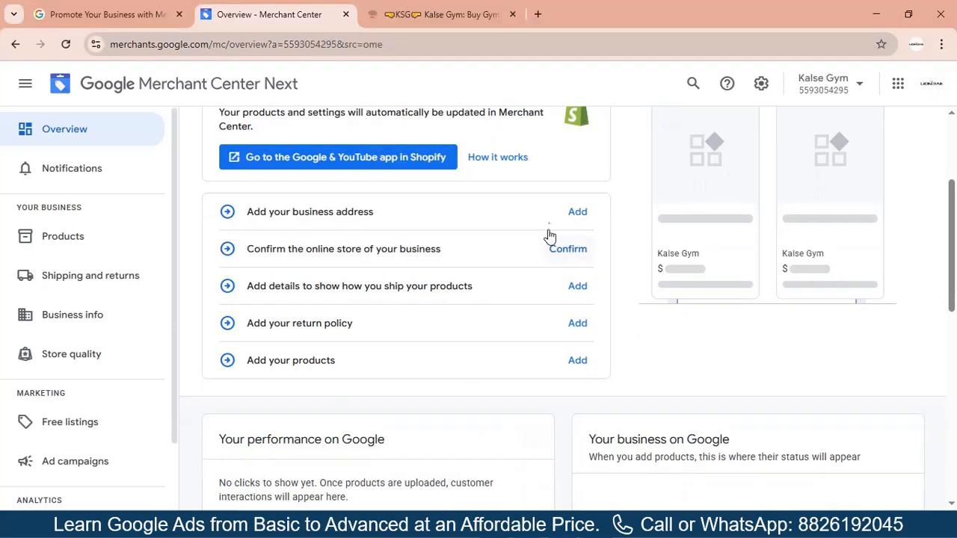
click(573, 214)
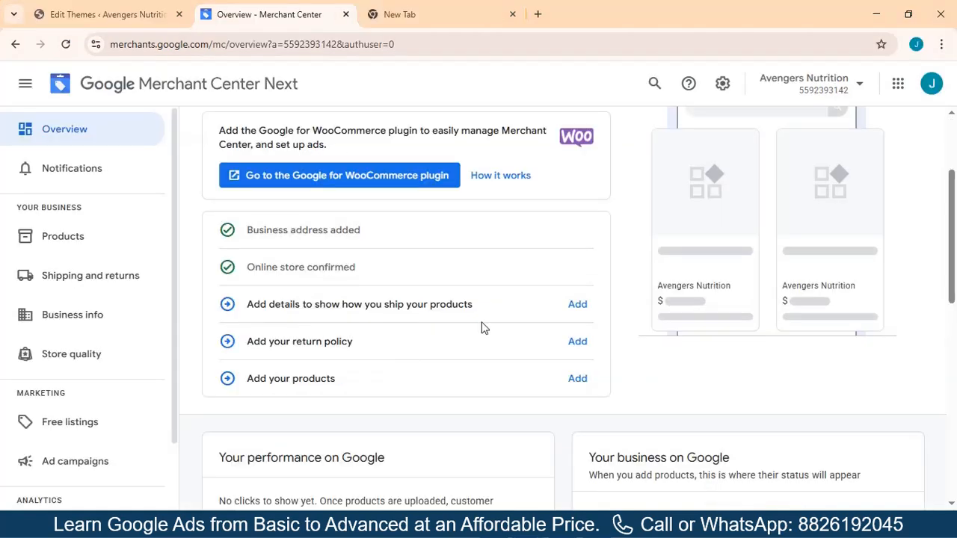
Start adding the store's shipping details and choose India as the country where products are shown
click(577, 307)
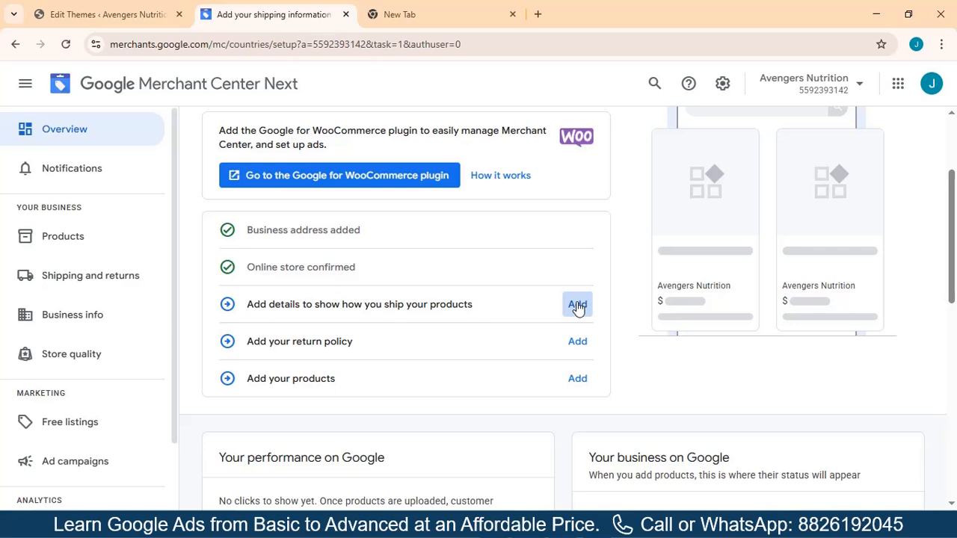
click(172, 202)
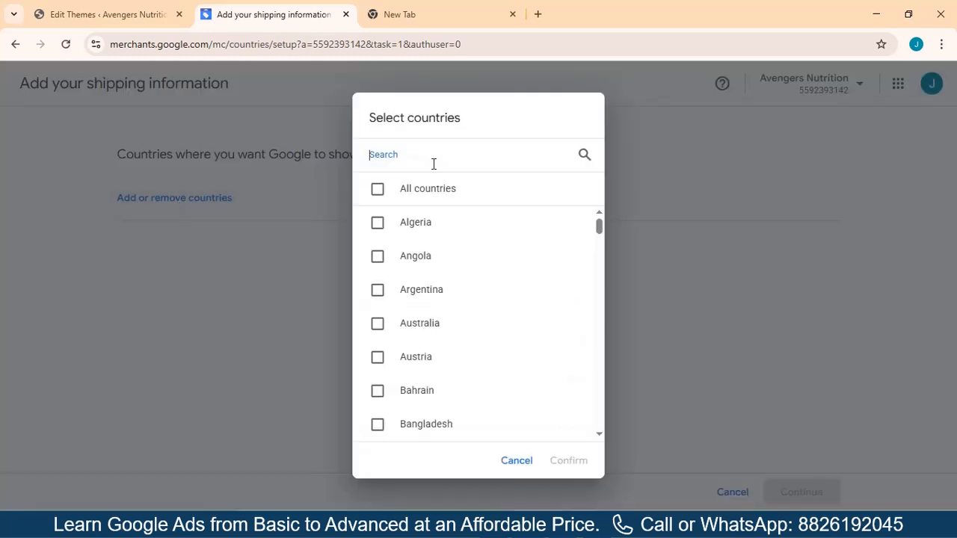
click(434, 157)
text(ind)
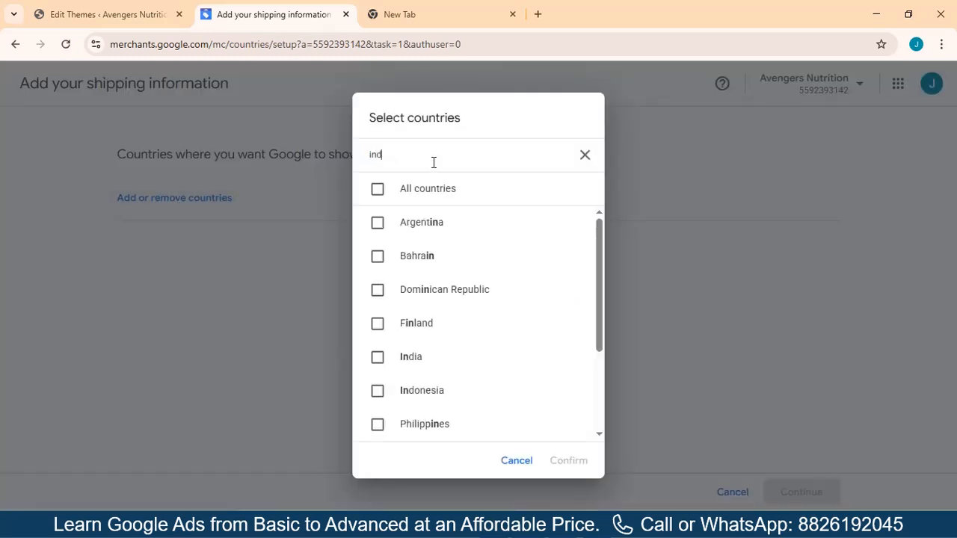
click(414, 226)
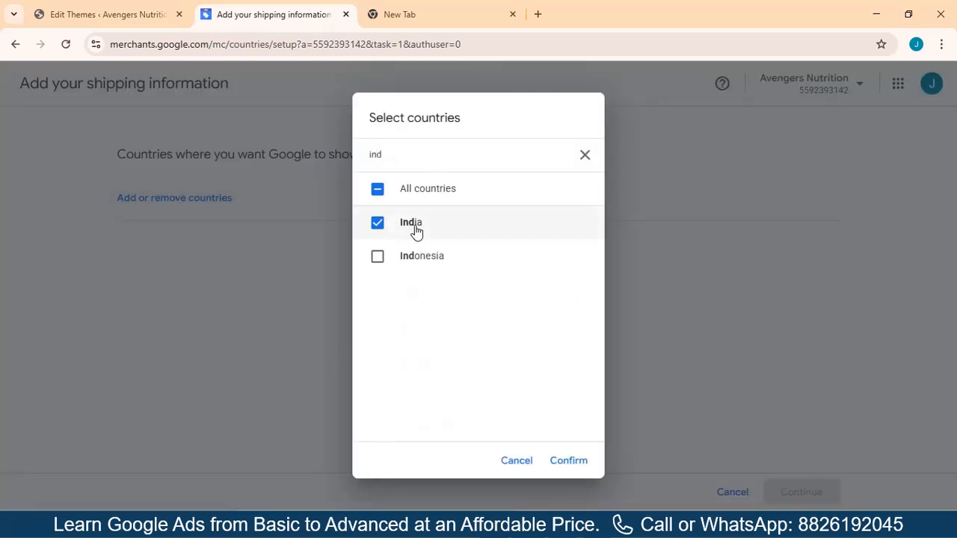
click(569, 462)
click(813, 499)
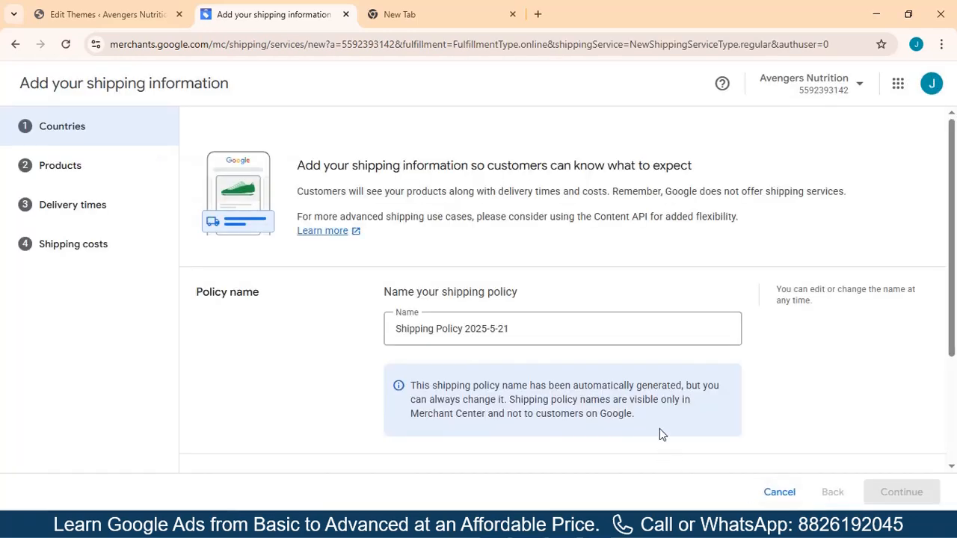
Apply the shipping policy to India and to all products, and continue to the delivery times
scroll(659, 428, down, 2)
click(403, 402)
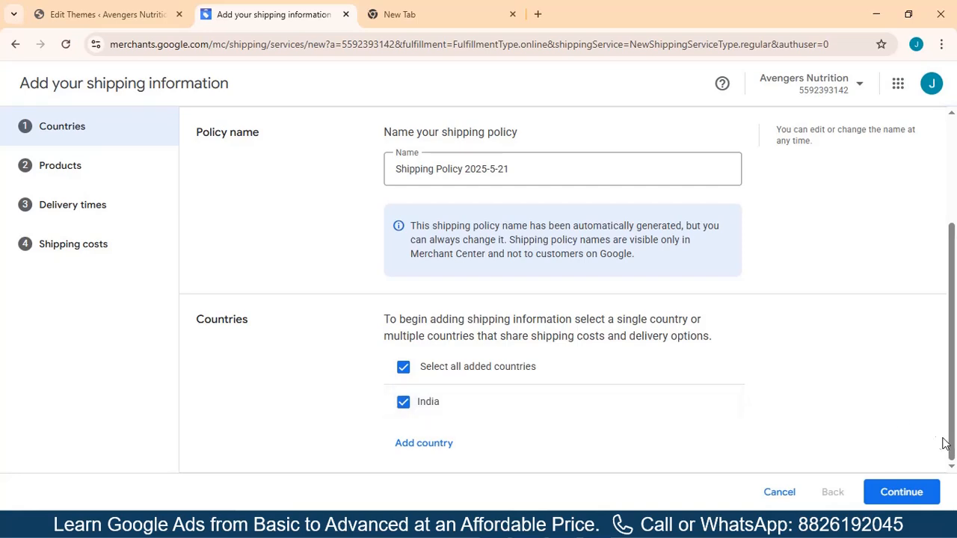
click(910, 496)
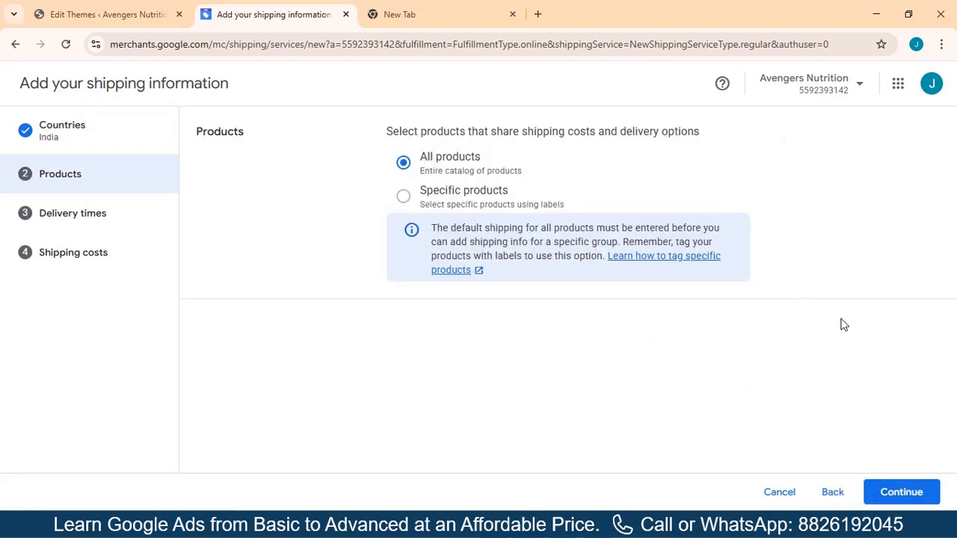
click(900, 493)
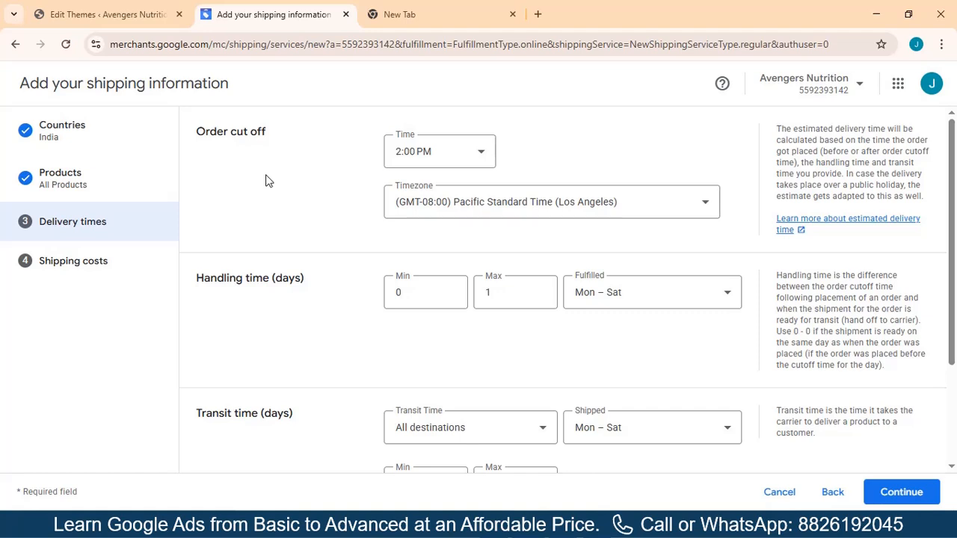
Set the order handling time to a minimum of 1 and a maximum of 2 days
double_click(420, 296)
text(1)
double_click(494, 291)
text(2)
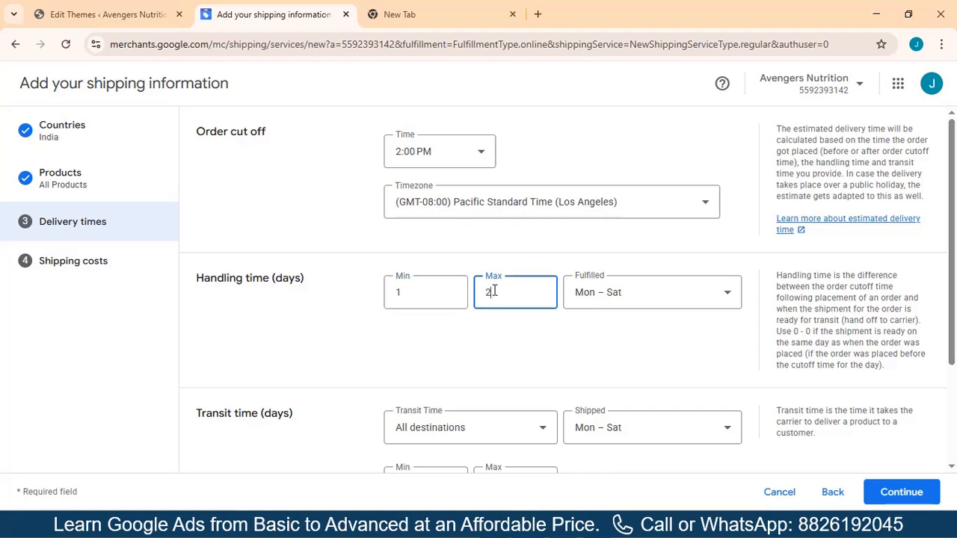
Set the transit time for all destinations to a minimum of 4 and a maximum of 5 days
scroll(951, 339, down, 2)
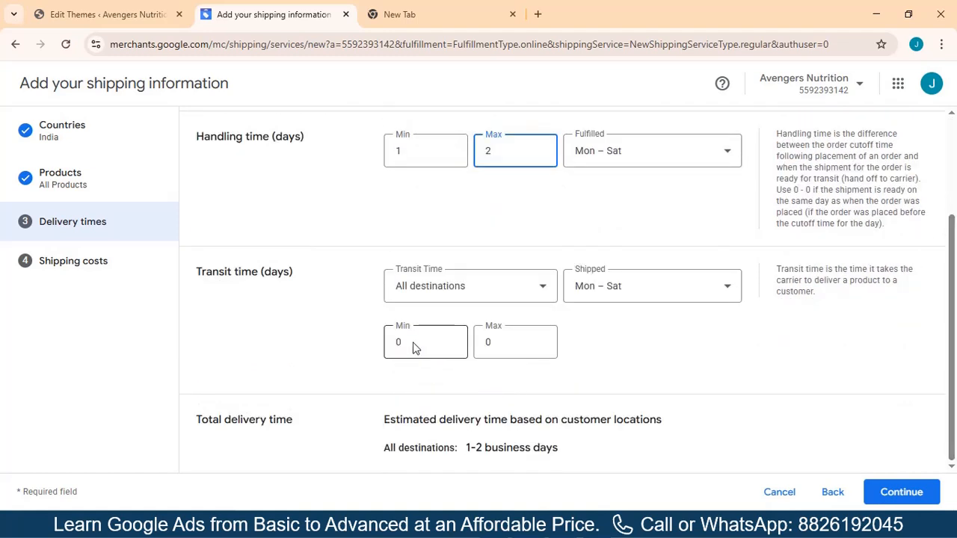
click(416, 347)
double_click(415, 344)
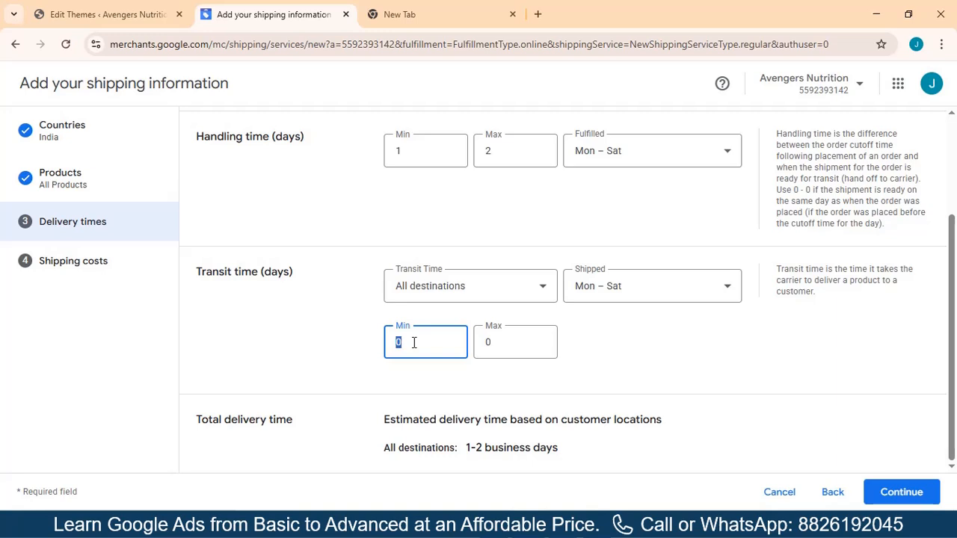
text(4)
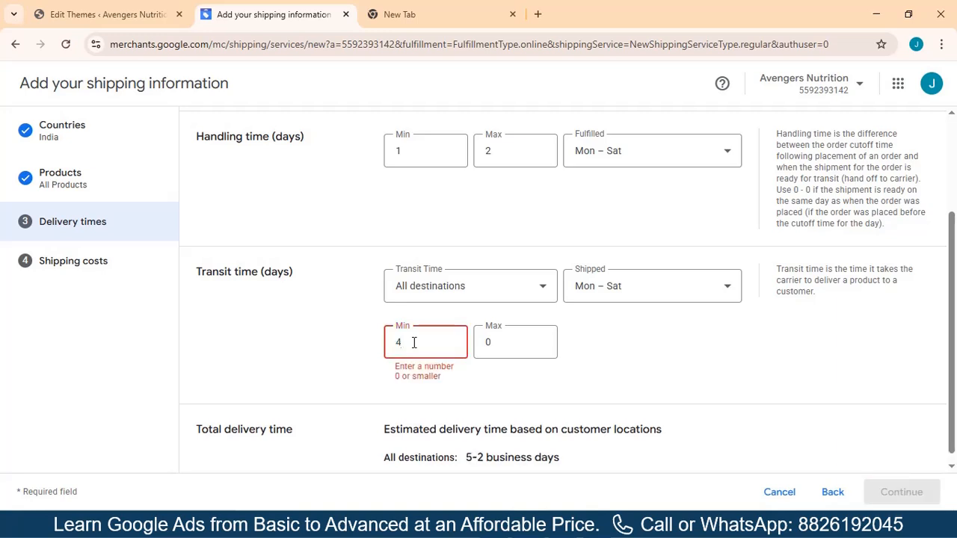
double_click(510, 337)
text(5)
scroll(952, 338, down, 1)
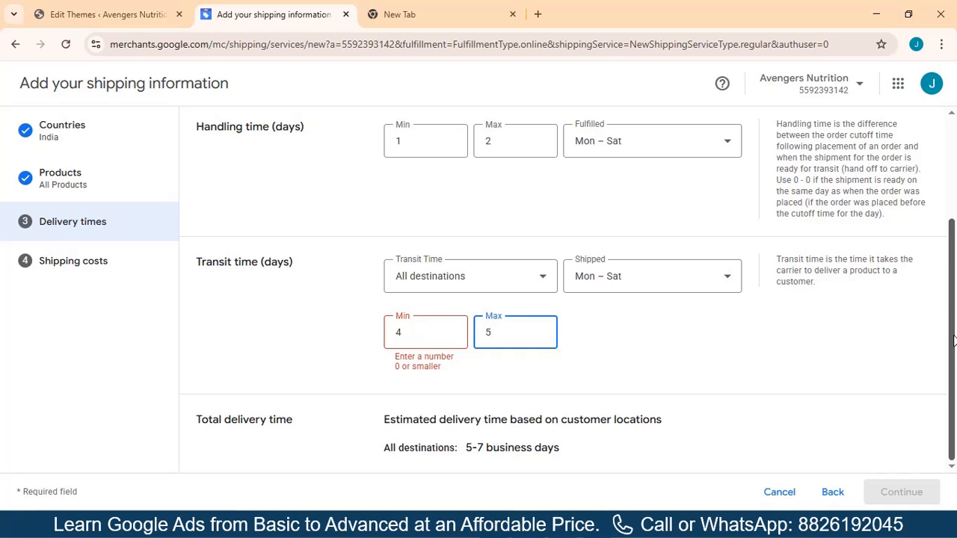
Set the order cut-off timezone to (GMT+05:30) India Standard Time (Kolkata) and continue to the shipping costs
scroll(953, 340, up, 2)
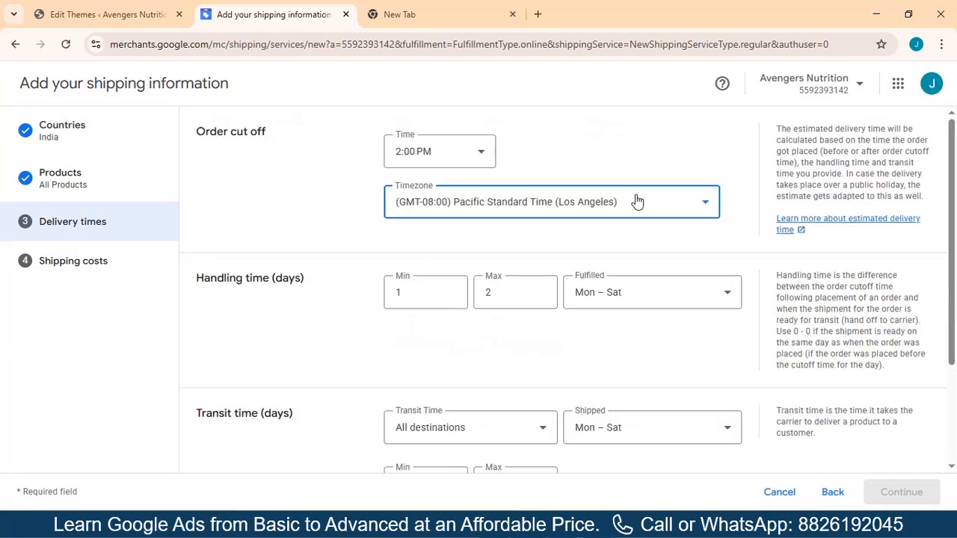
click(532, 196)
text(in)
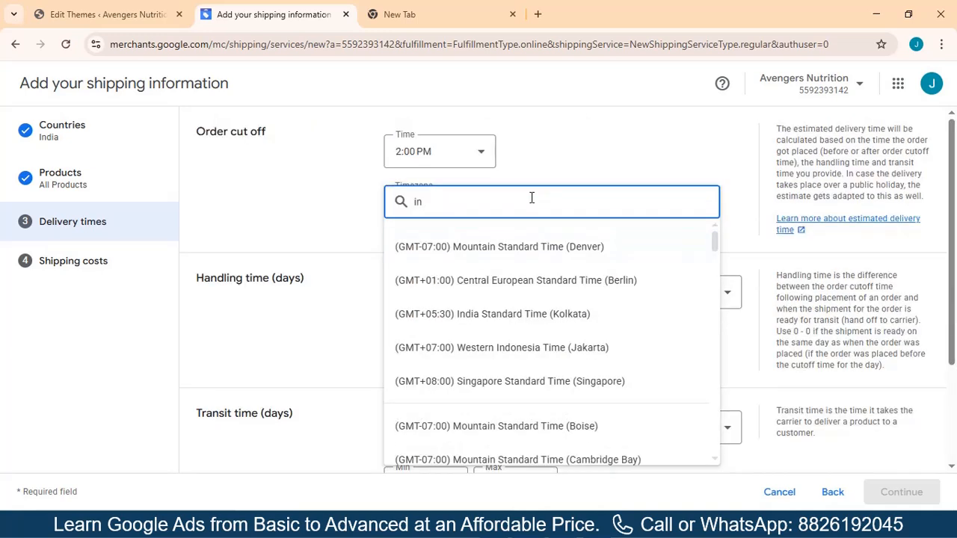
text(dia)
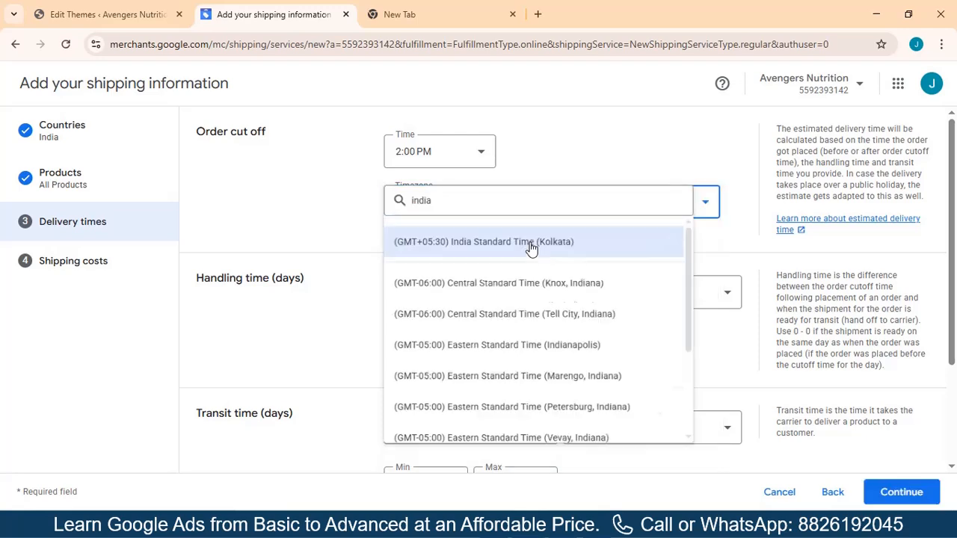
click(531, 243)
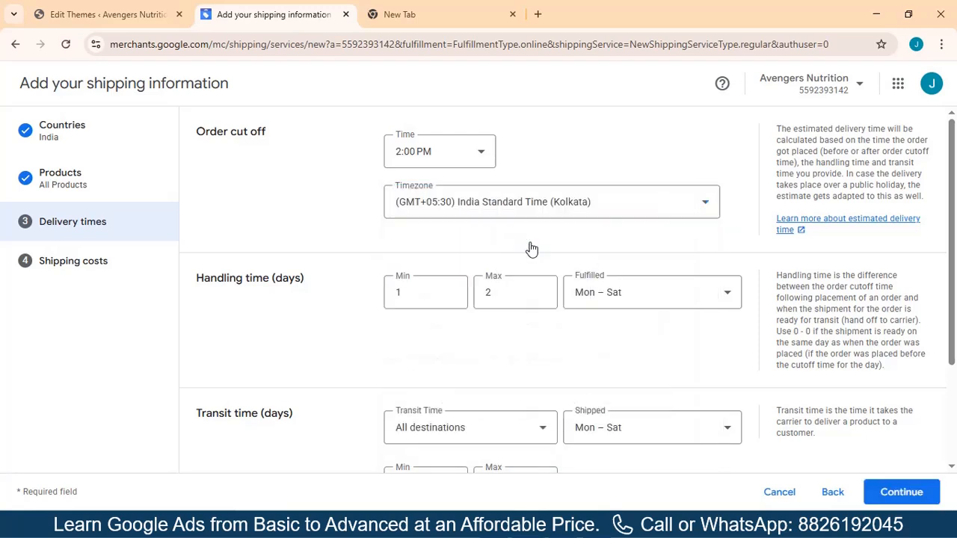
click(908, 500)
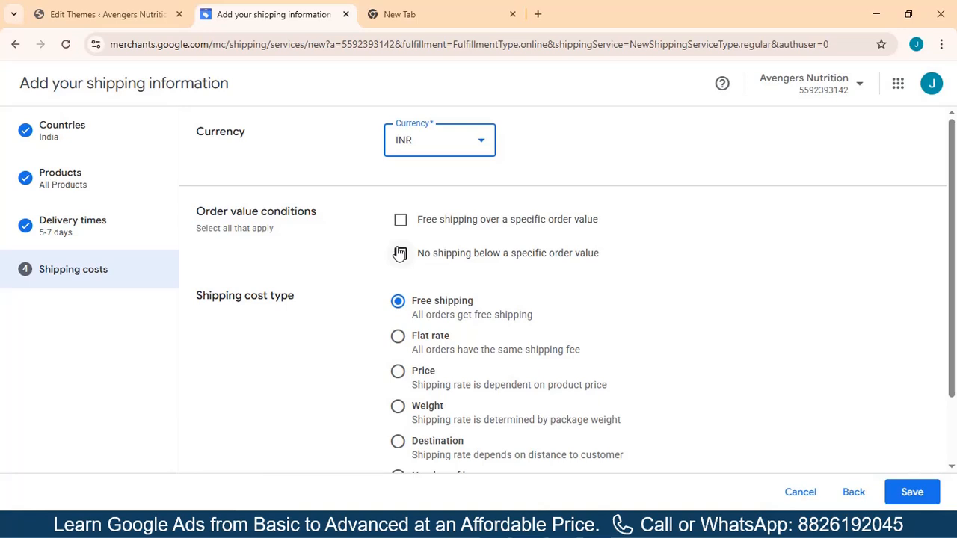
Try a flat shipping rate of ₹100 for all orders
click(400, 255)
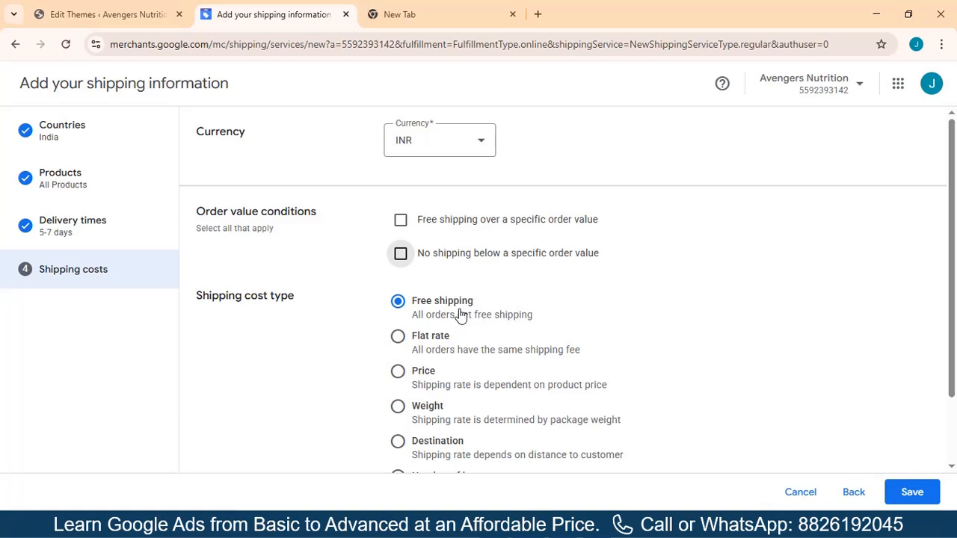
click(398, 337)
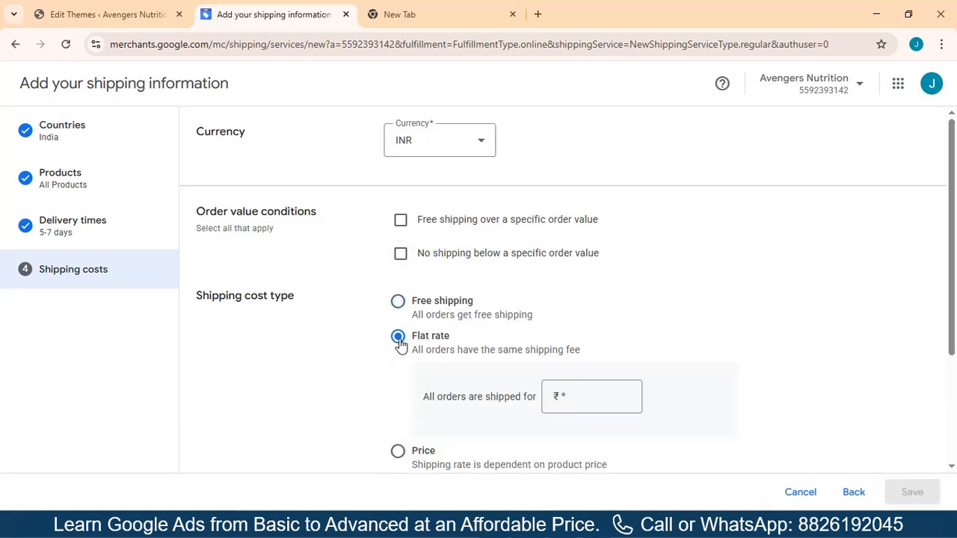
click(581, 397)
text(100)
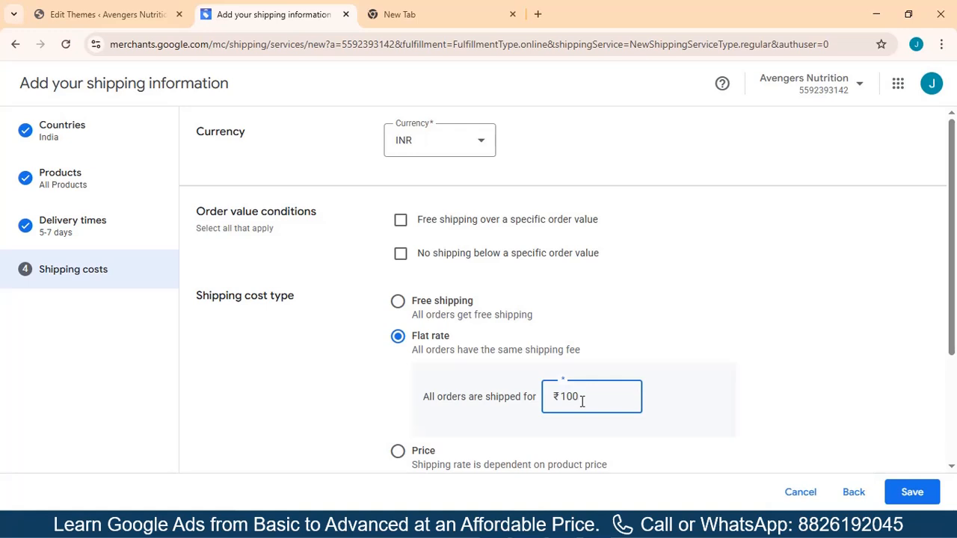
Choose free shipping for all orders as the shipping cost type and save the shipping policy
click(440, 301)
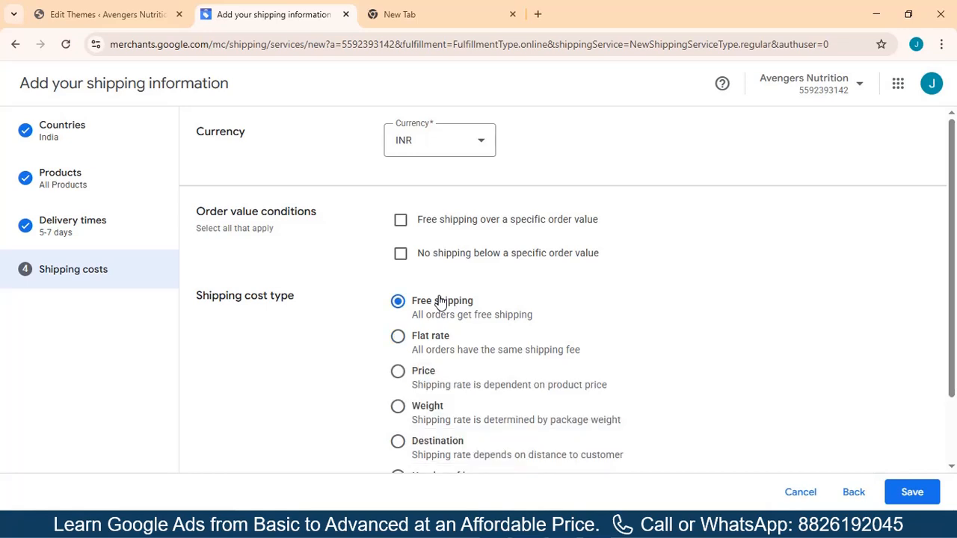
scroll(955, 254, down, 2)
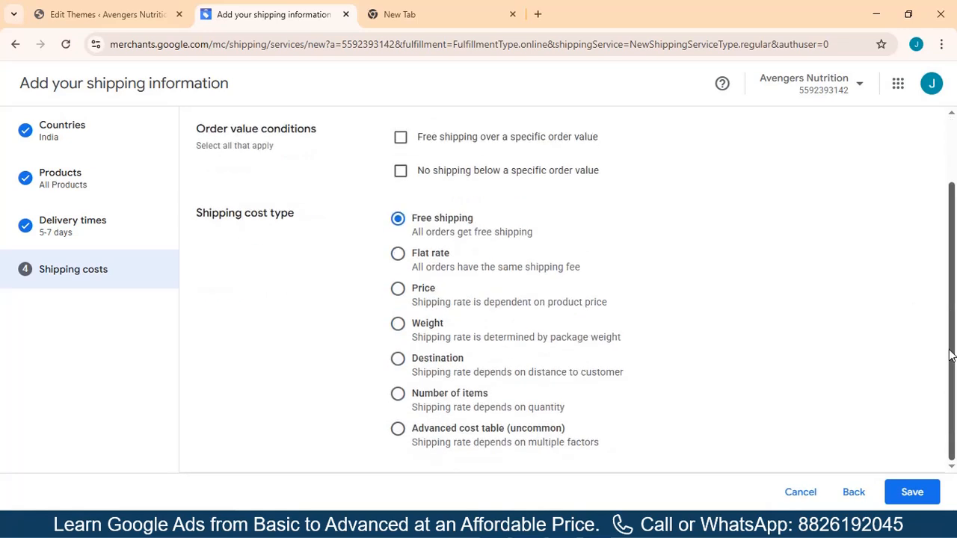
click(912, 494)
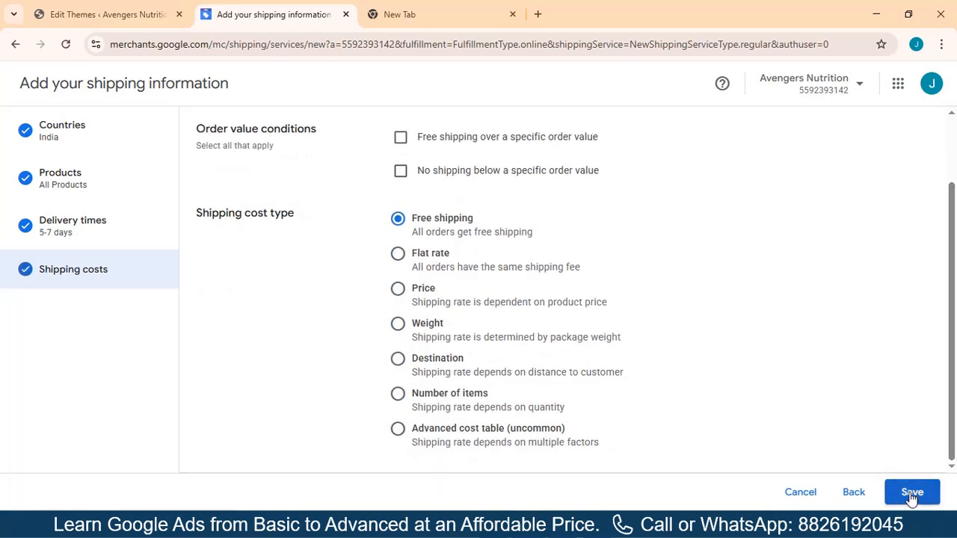
click(910, 492)
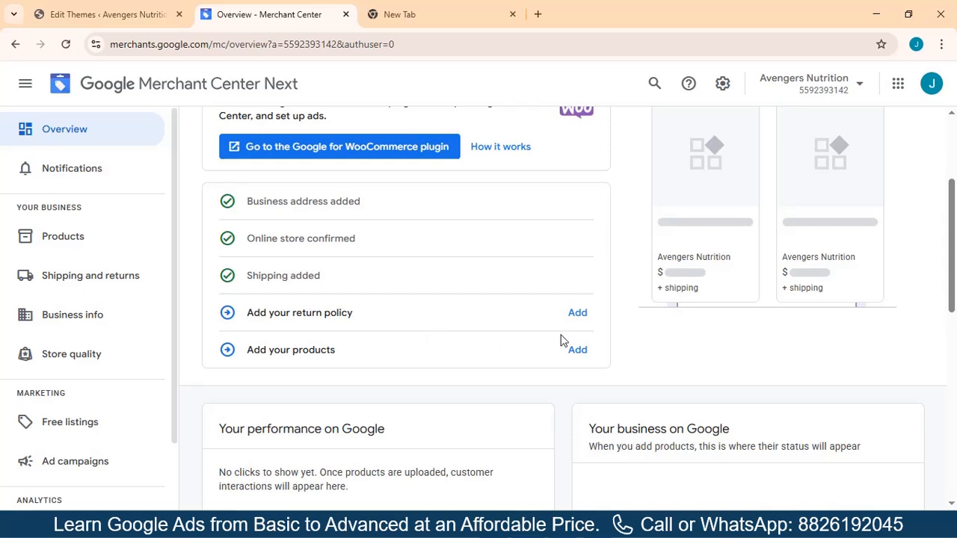
Start adding a return policy and apply it to all added countries
click(578, 314)
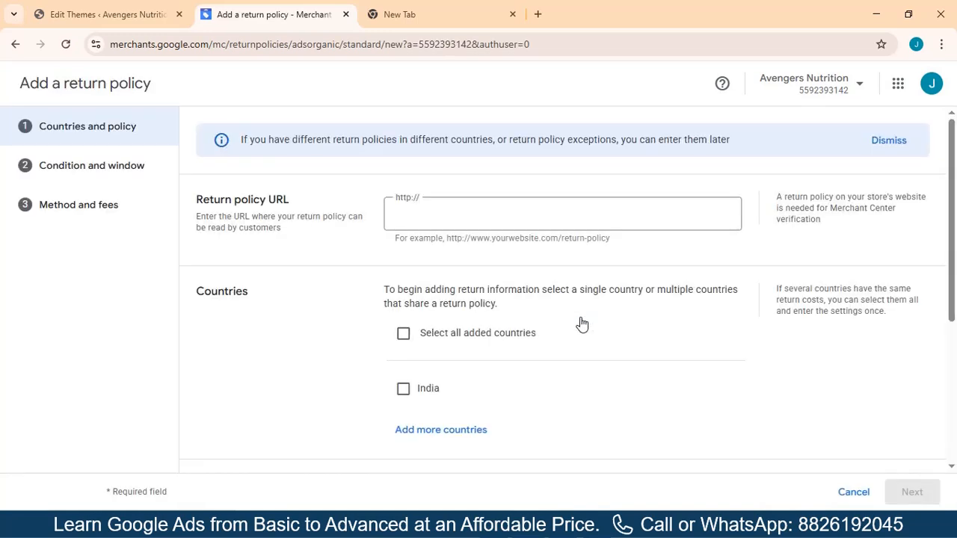
click(427, 210)
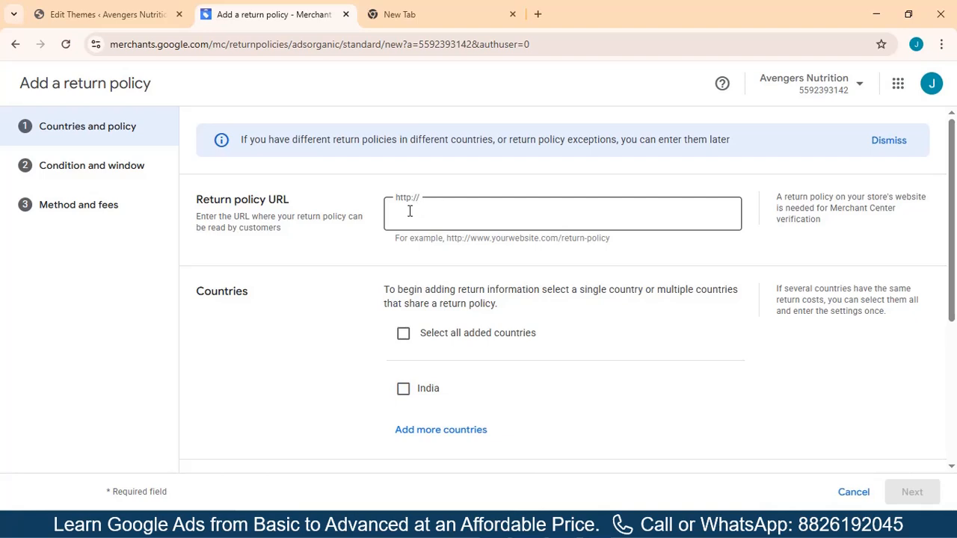
click(409, 211)
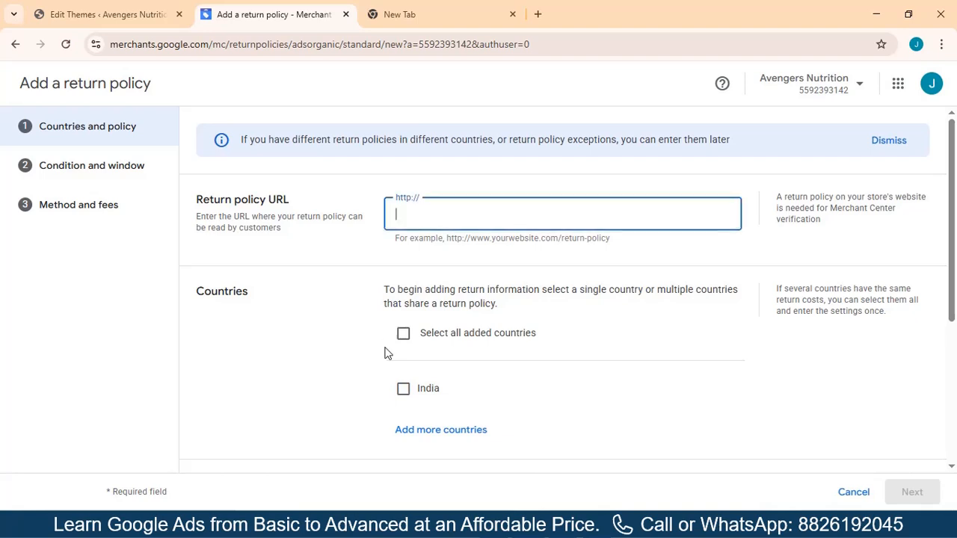
click(402, 333)
Open the refund policy page of the kalsegym.in store in another browser tab and copy its URL
click(410, 16)
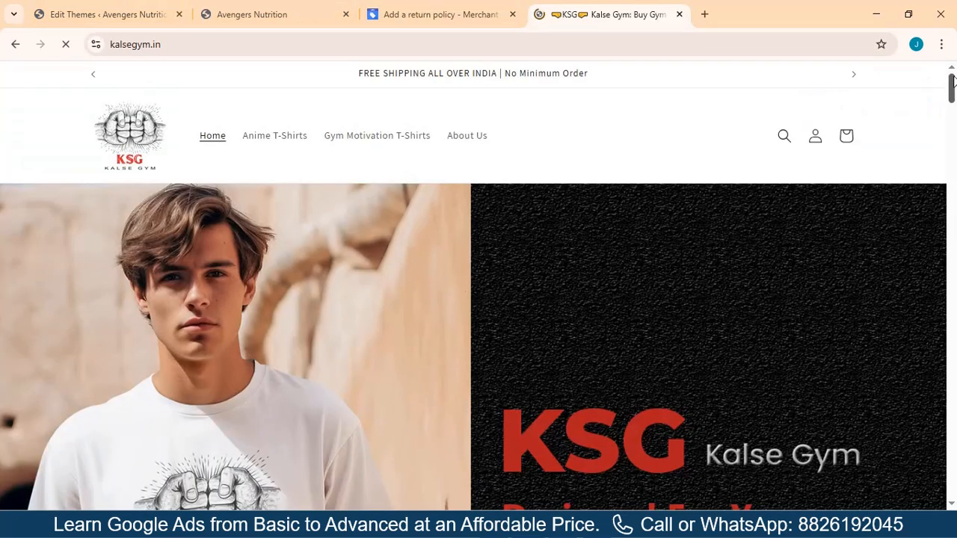
drag(951, 80, 890, 499)
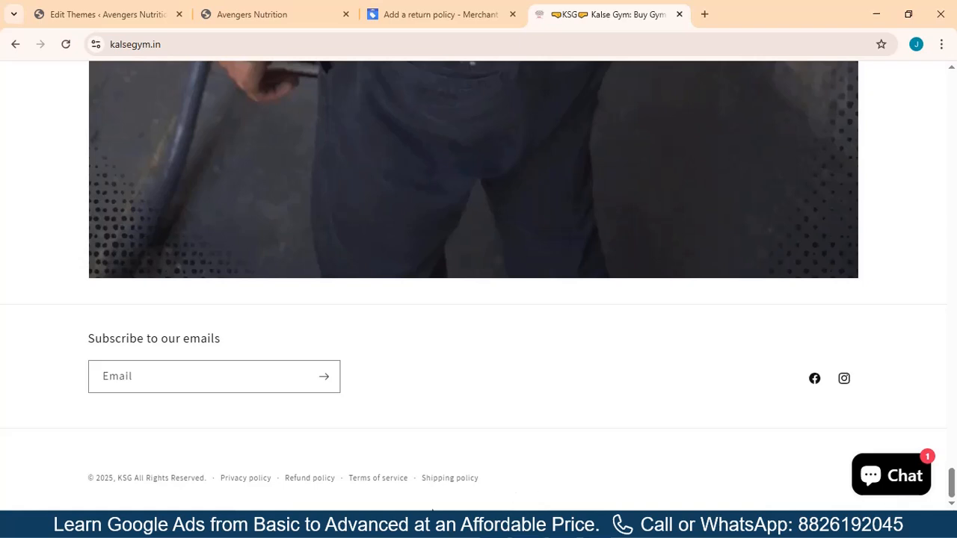
click(310, 478)
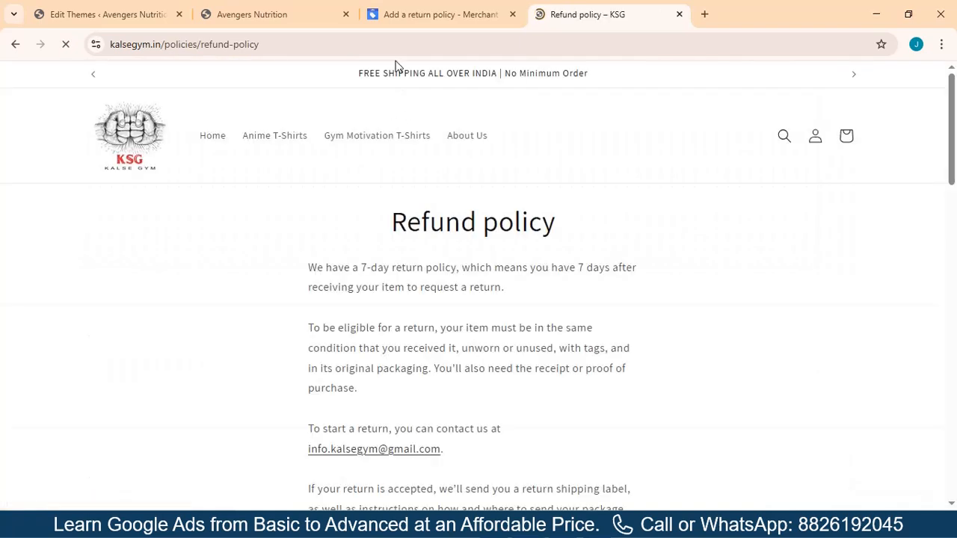
click(384, 47)
key(ctrl+c)
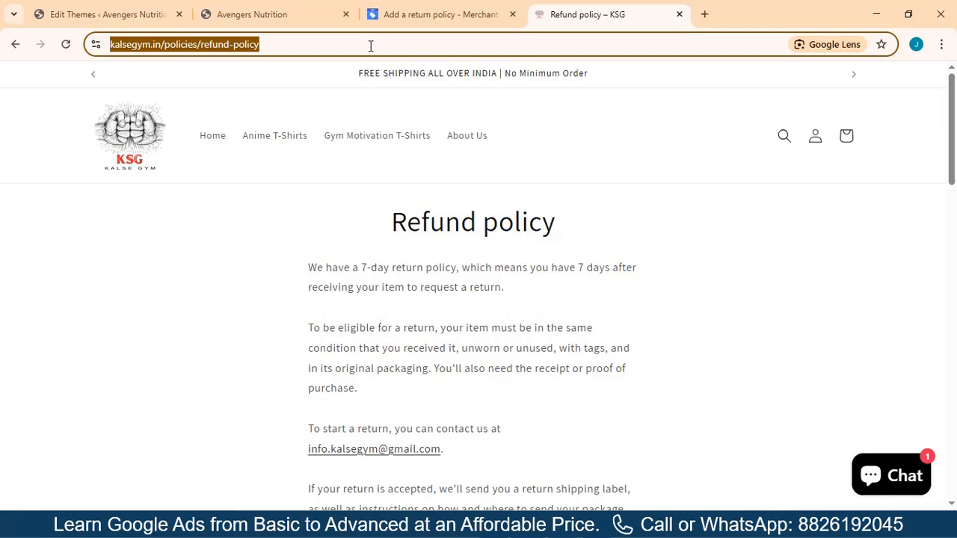
click(452, 14)
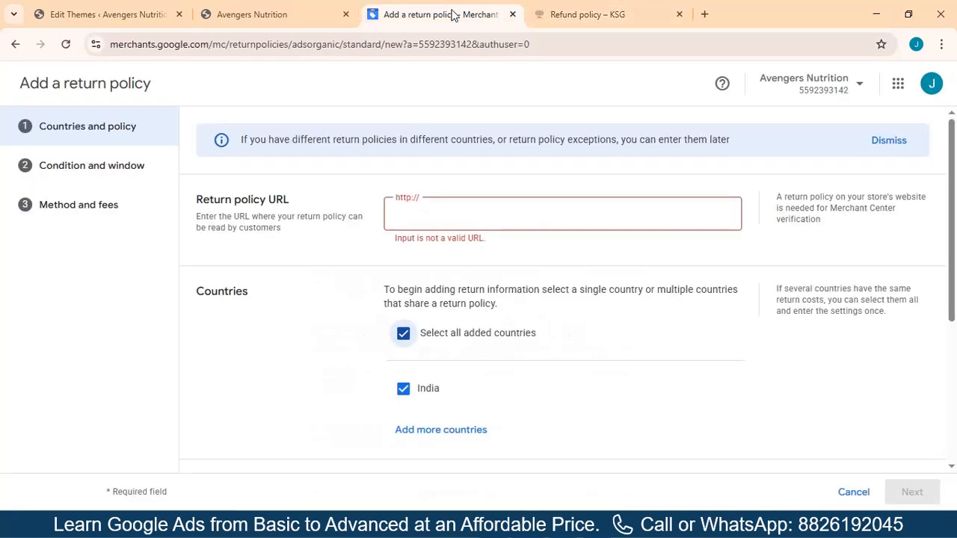
click(475, 219)
key(ctrl+v)
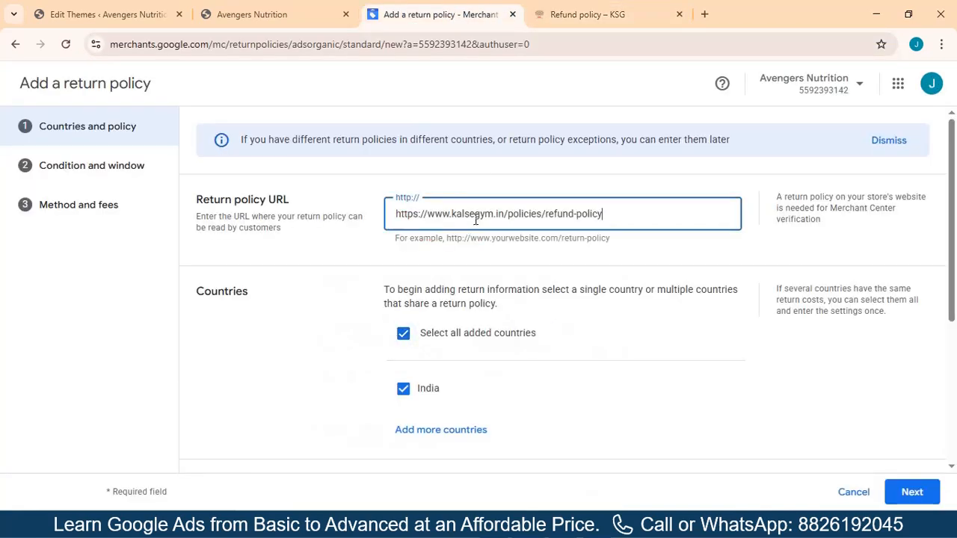
click(907, 494)
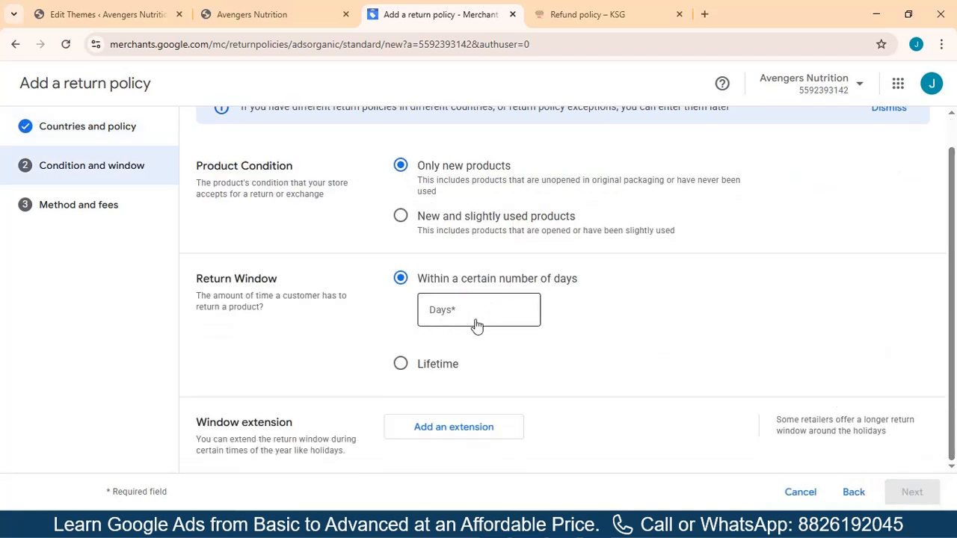
Set the return window to 7 days and continue to the method and fees
click(437, 305)
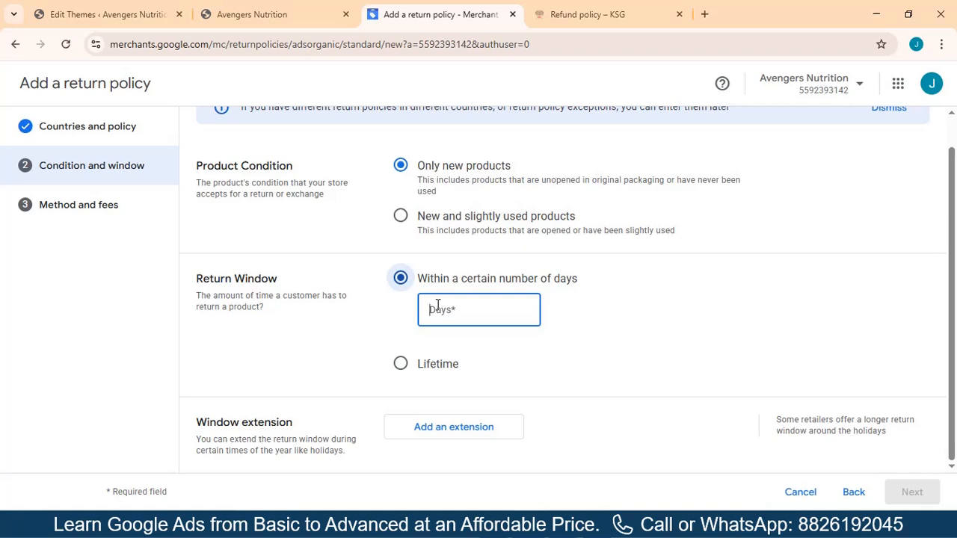
text(7)
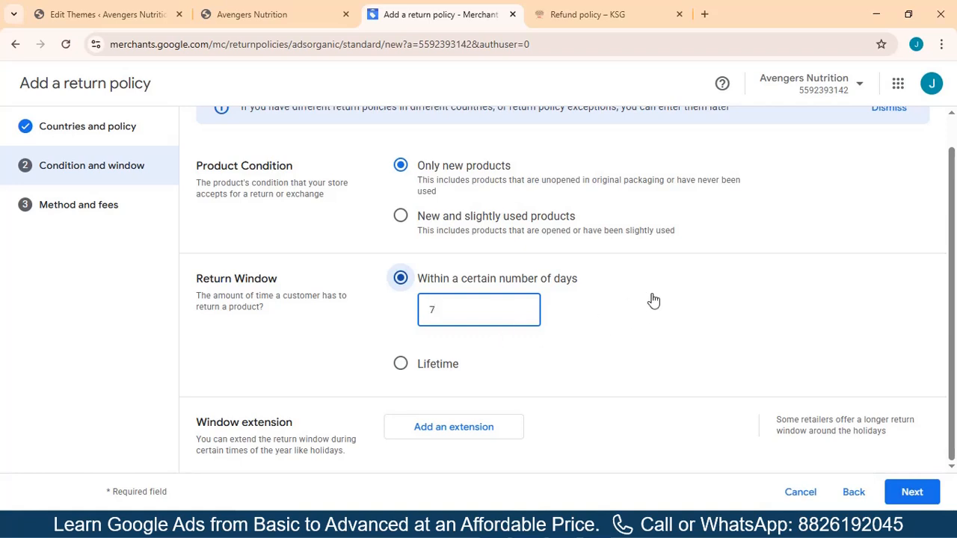
click(912, 492)
Choose in-store returns, set the refund processing time to 10 days and continue to the policy review
click(403, 207)
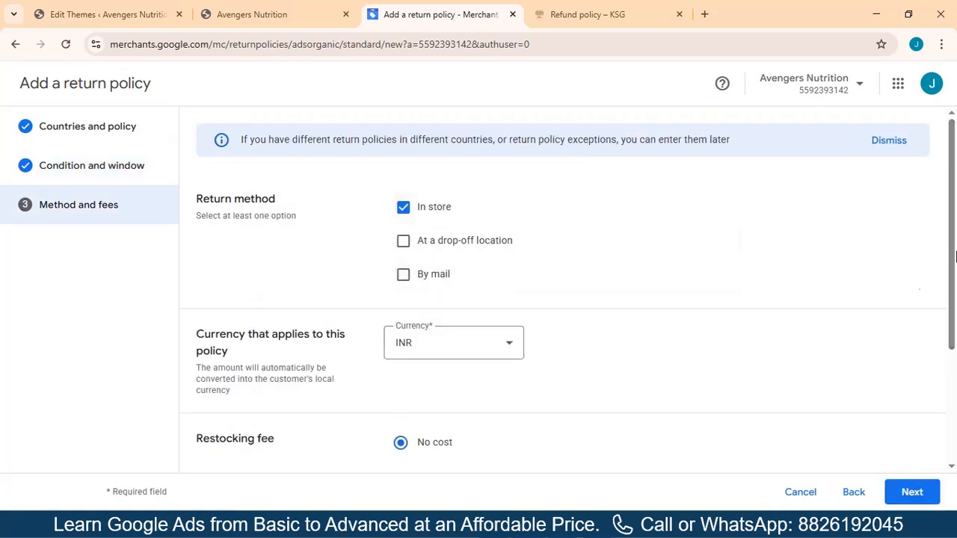
scroll(948, 254, down, 1)
drag(948, 254, 950, 342)
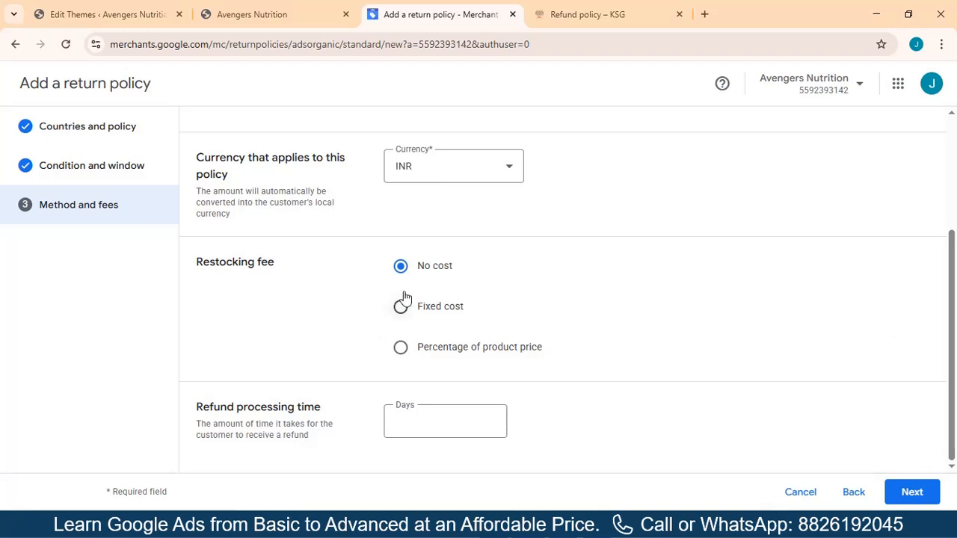
click(437, 423)
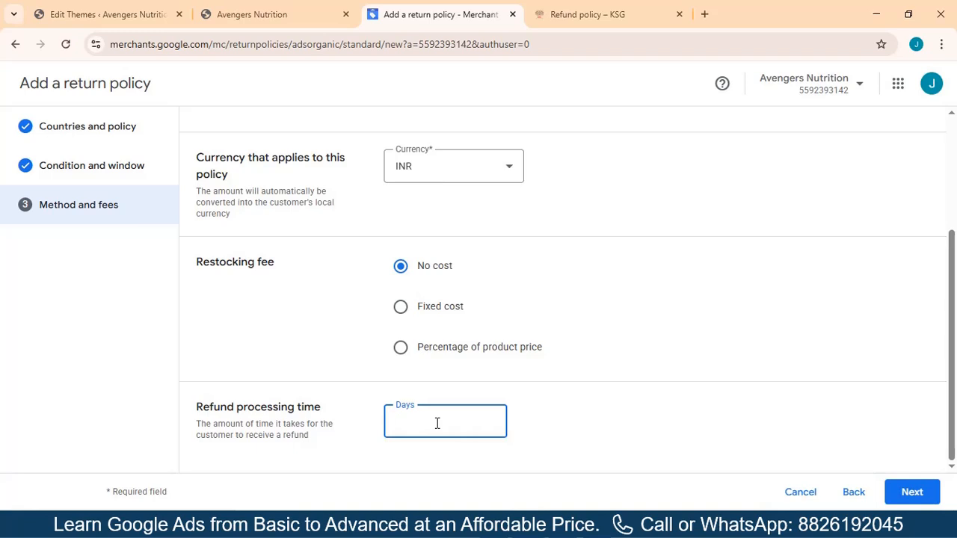
text(10)
click(913, 494)
Confirm that the entered information matches the website's return policy and save the policy
scroll(523, 337, down, 5)
click(126, 431)
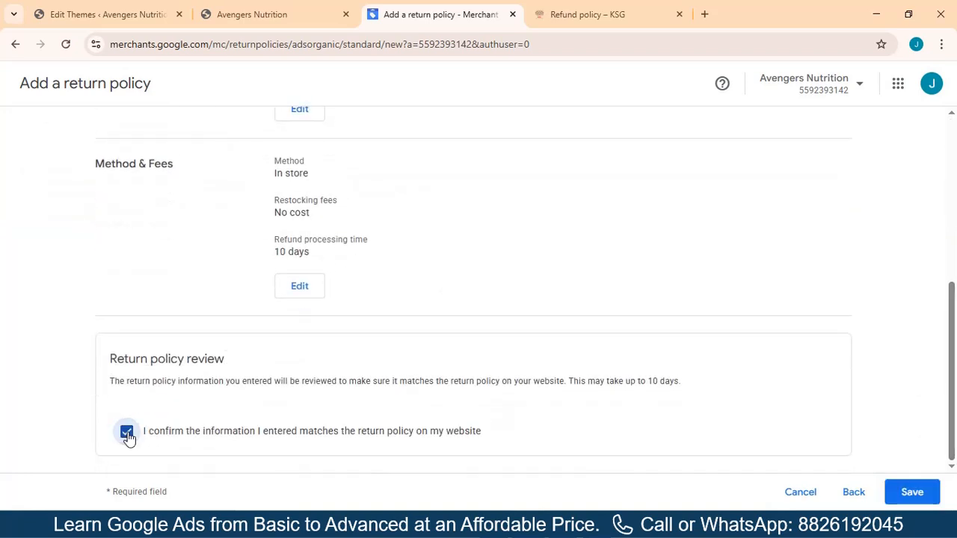
click(912, 493)
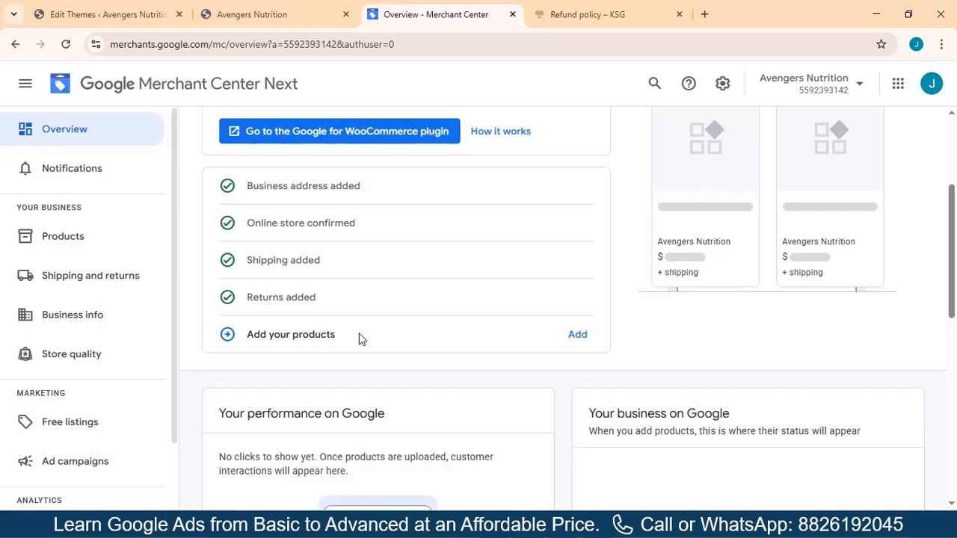
Switch to the WordPress admin and search the plugins available to add for "product feed pro"
mouse_move(527, 527)
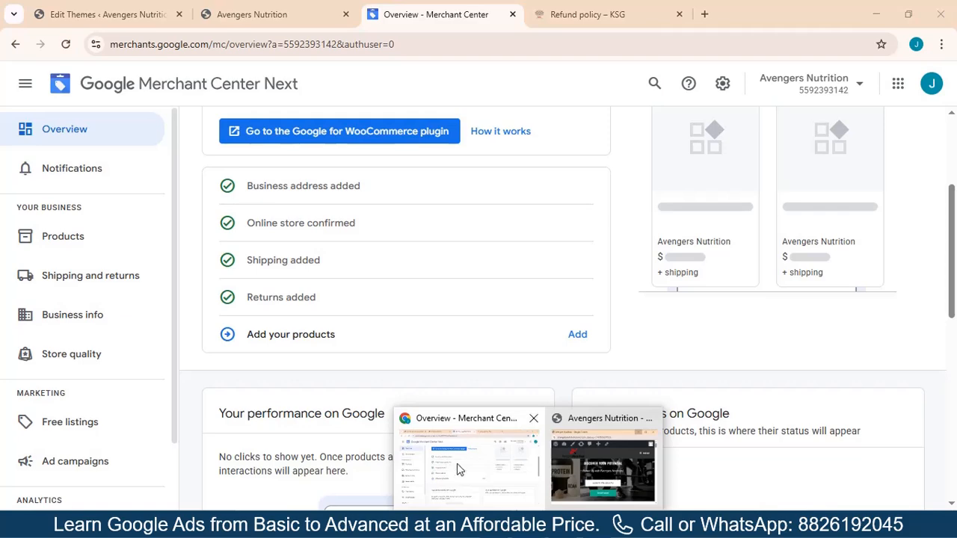
click(97, 14)
mouse_move(47, 355)
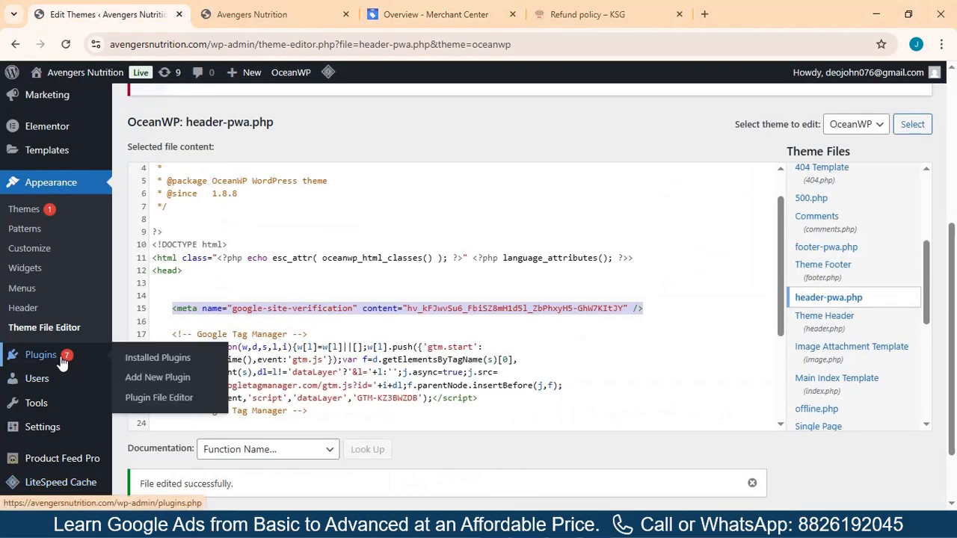
click(159, 384)
click(284, 339)
text(product feed)
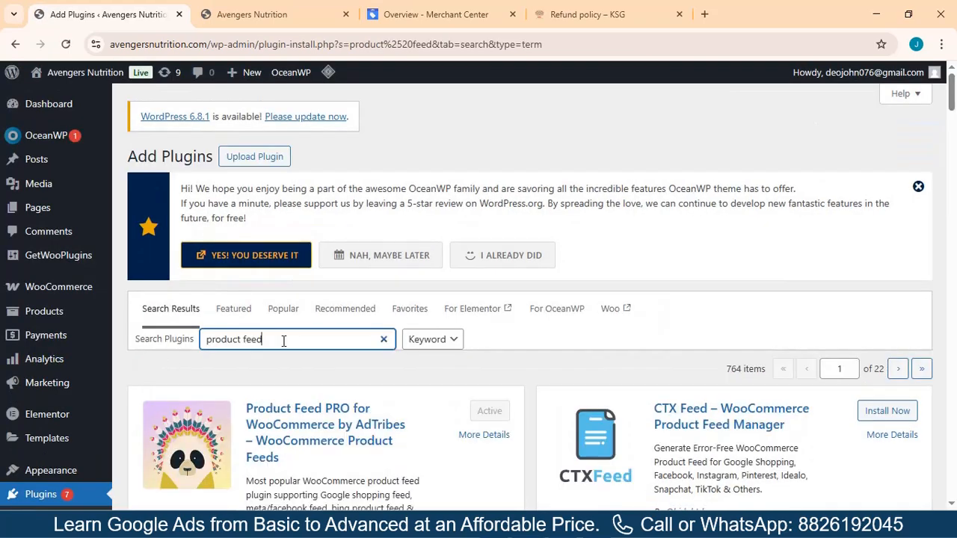
text( pro)
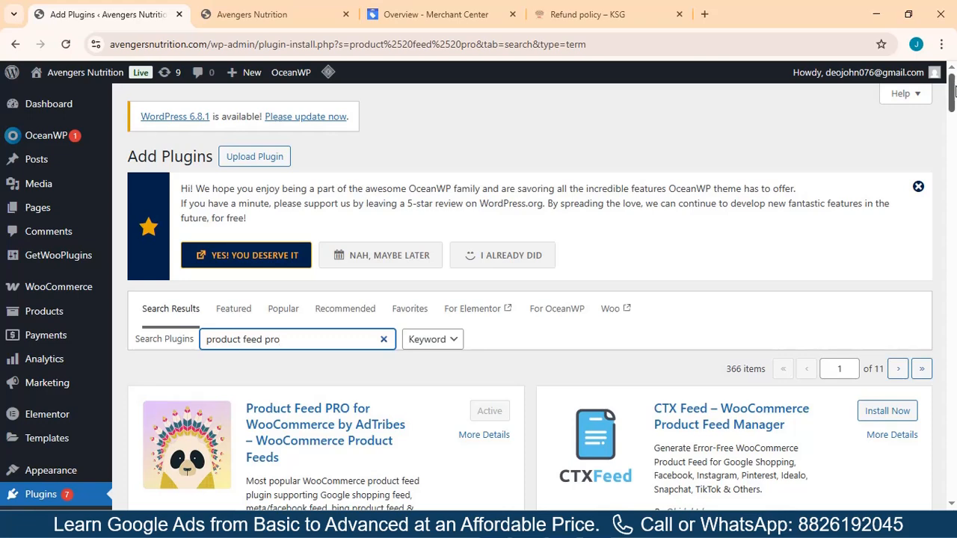
Create a new feed in Product Feed Pro with the project name "sb feed" and India as the country
scroll(346, 299, down, 6)
mouse_move(52, 450)
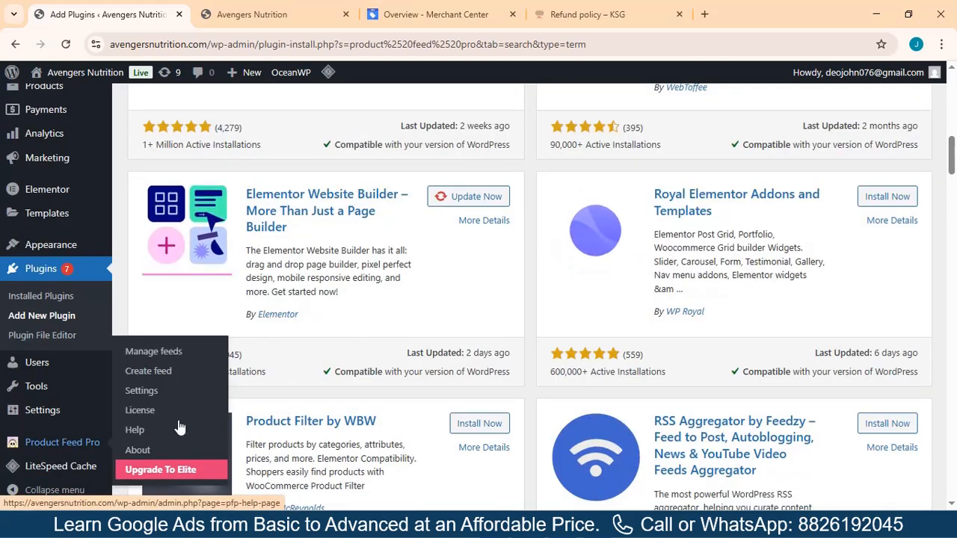
click(147, 371)
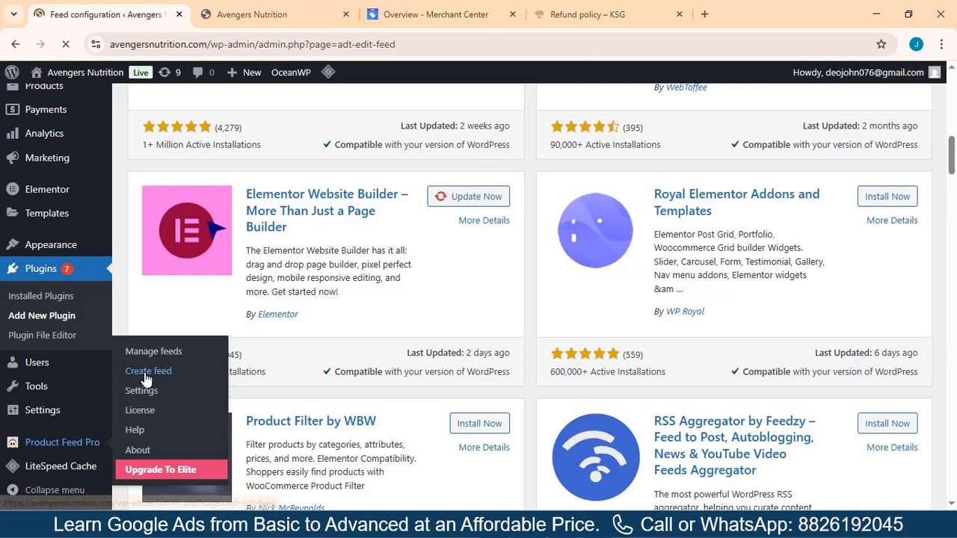
drag(951, 142, 953, 258)
scroll(952, 258, down, 5)
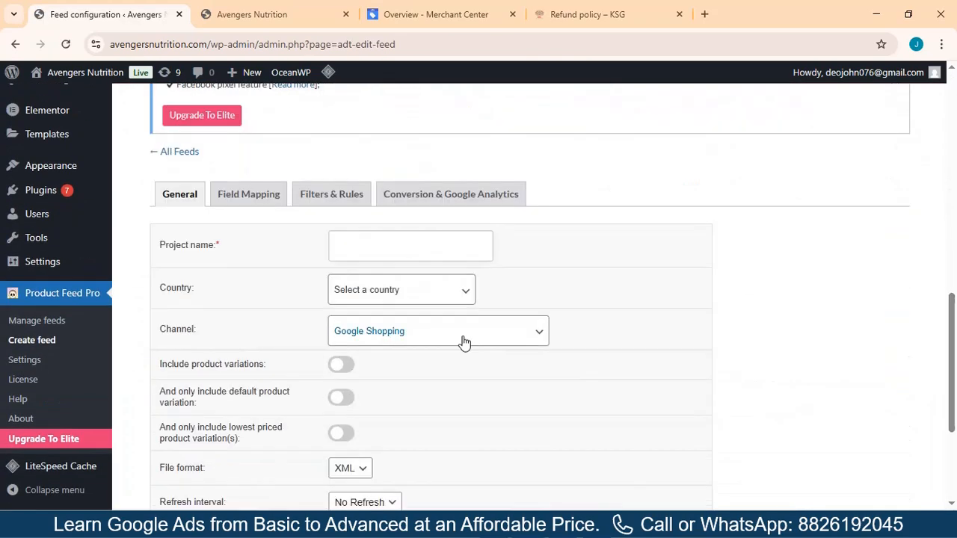
click(374, 248)
text(sb)
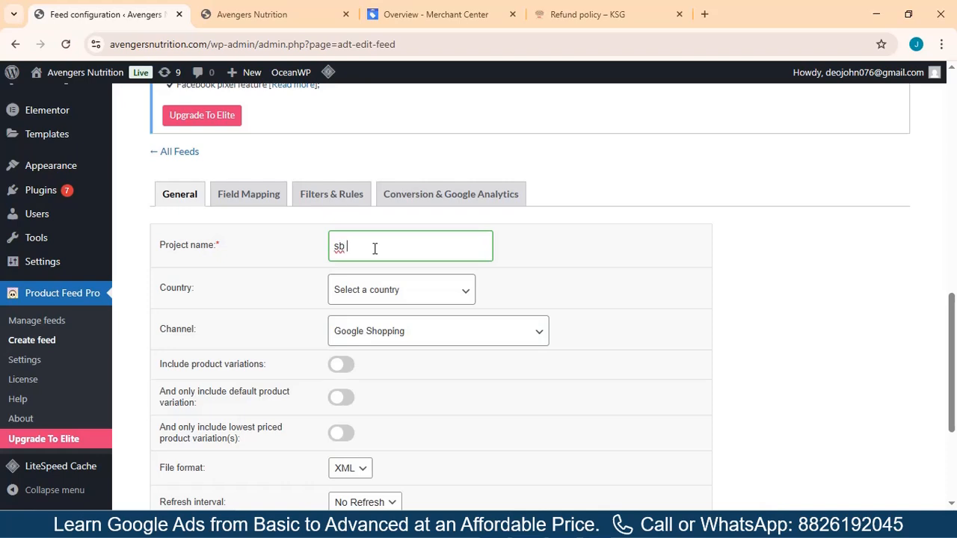
text( feed)
click(399, 296)
text(india)
click(363, 347)
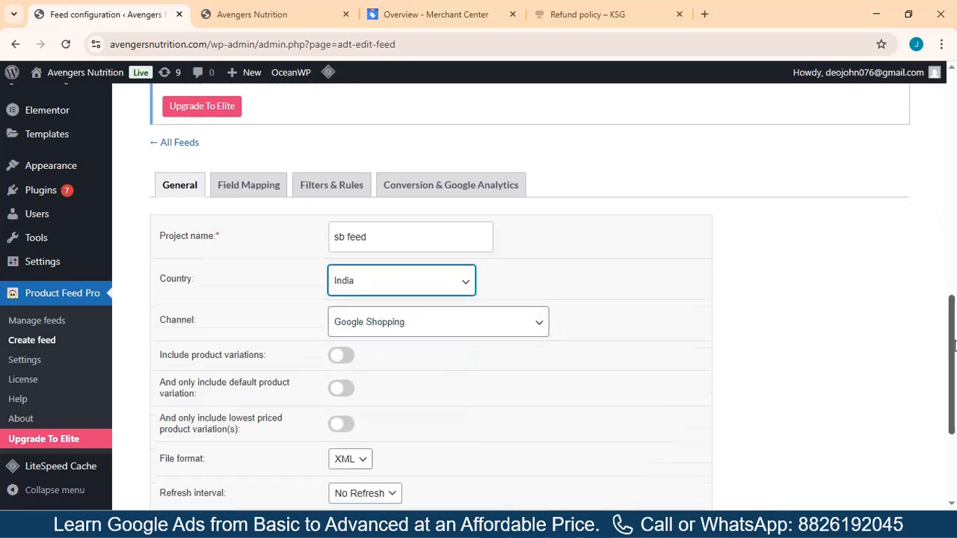
Set the feed's refresh interval to Daily, then save the general settings and continue to field mapping
scroll(934, 355, down, 3)
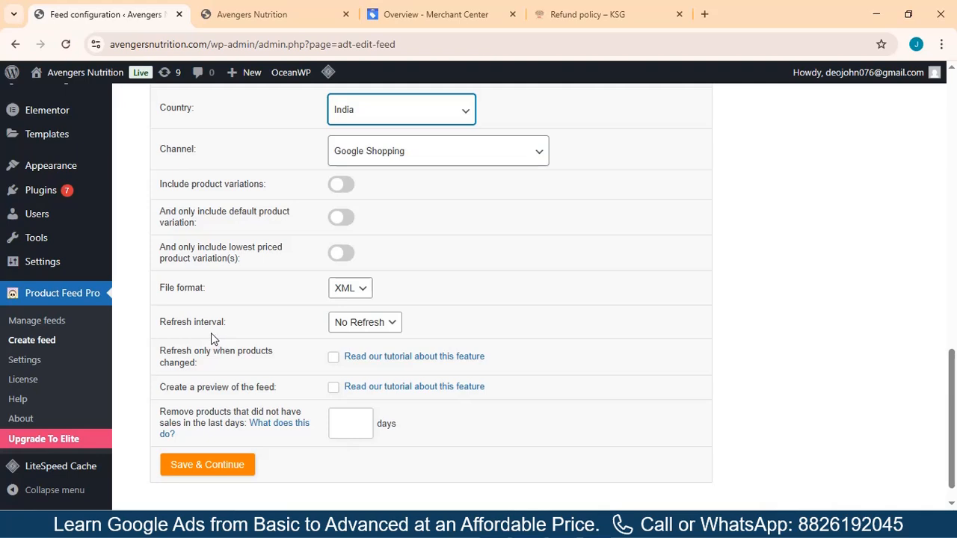
click(395, 327)
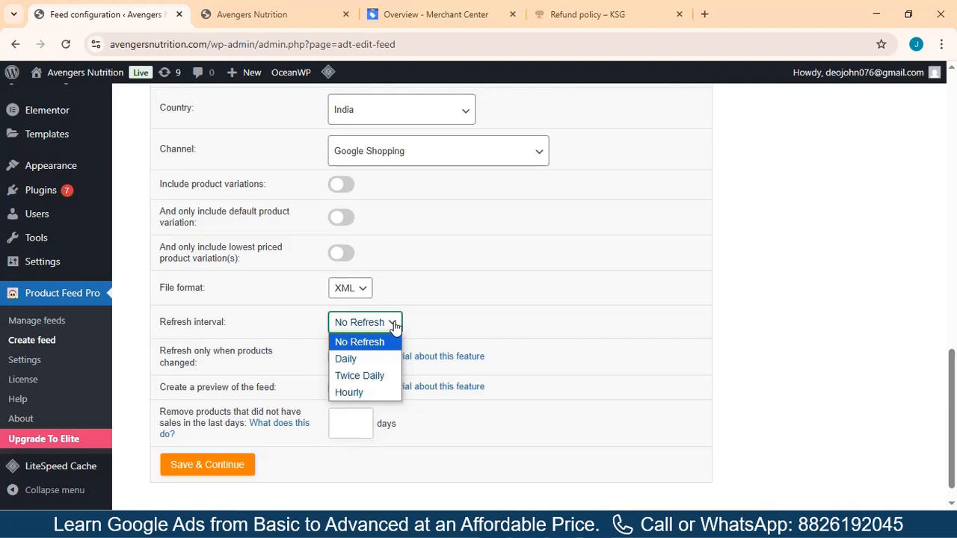
key(Down)
key(Return)
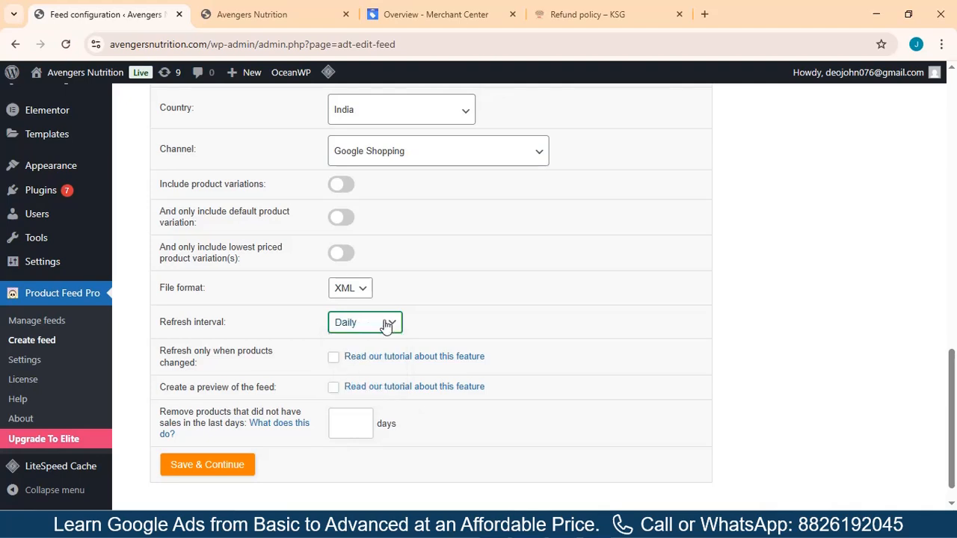
click(394, 327)
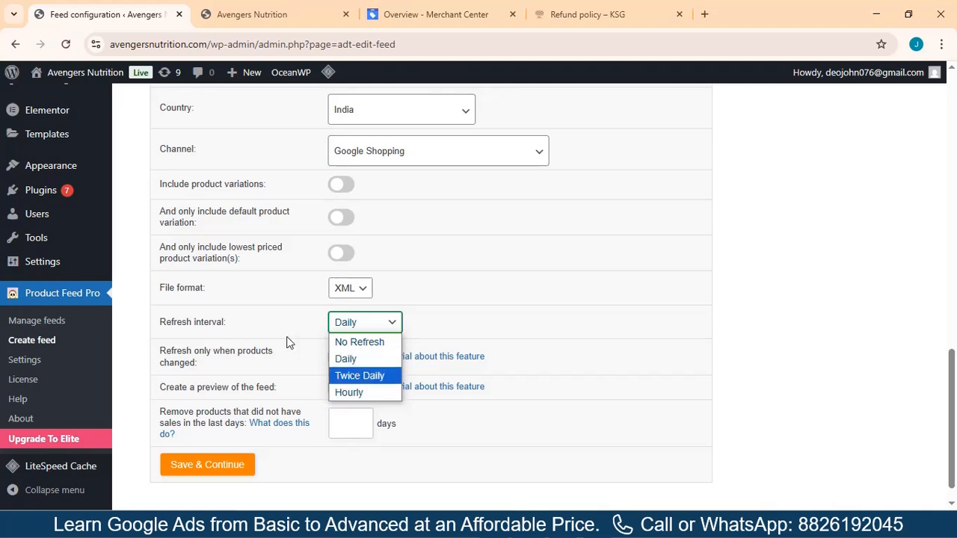
click(366, 361)
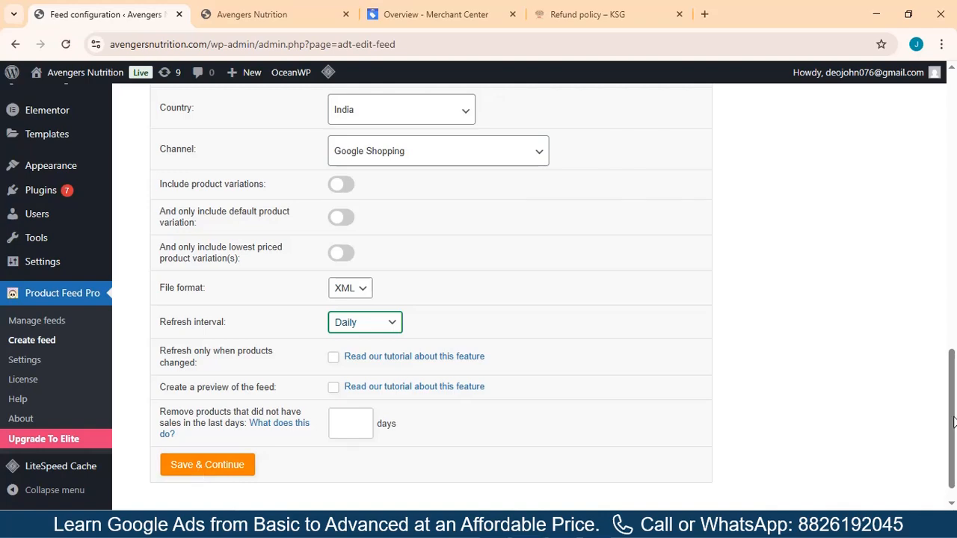
drag(951, 419, 950, 387)
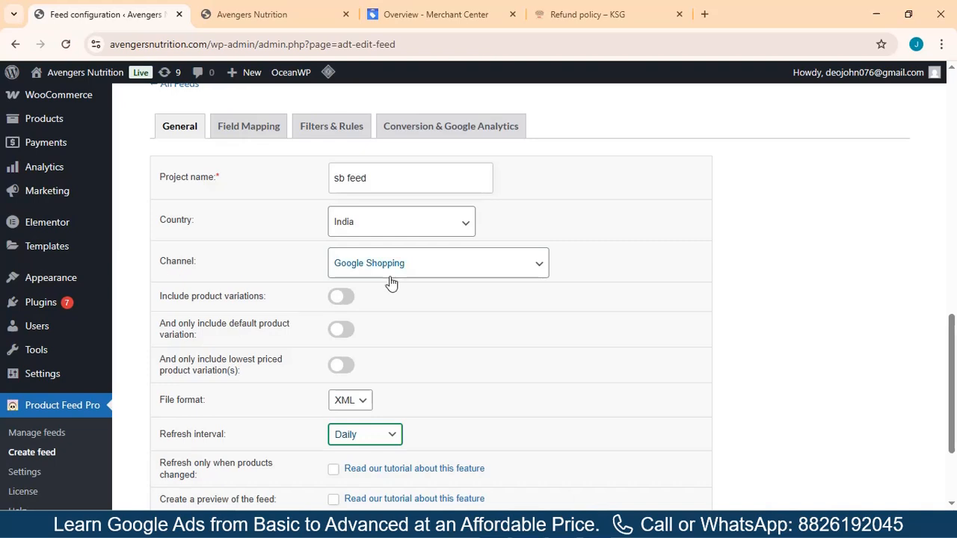
scroll(388, 391, down, 2)
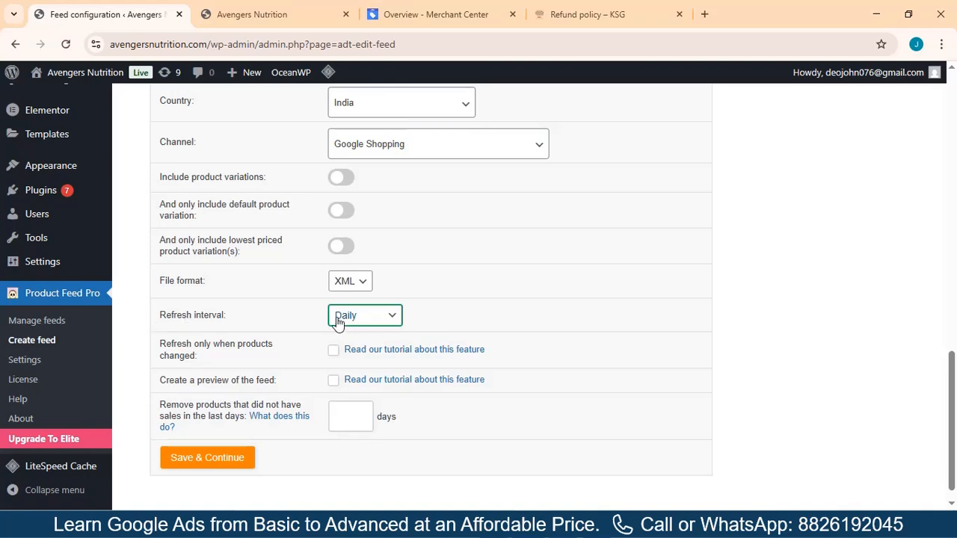
click(207, 458)
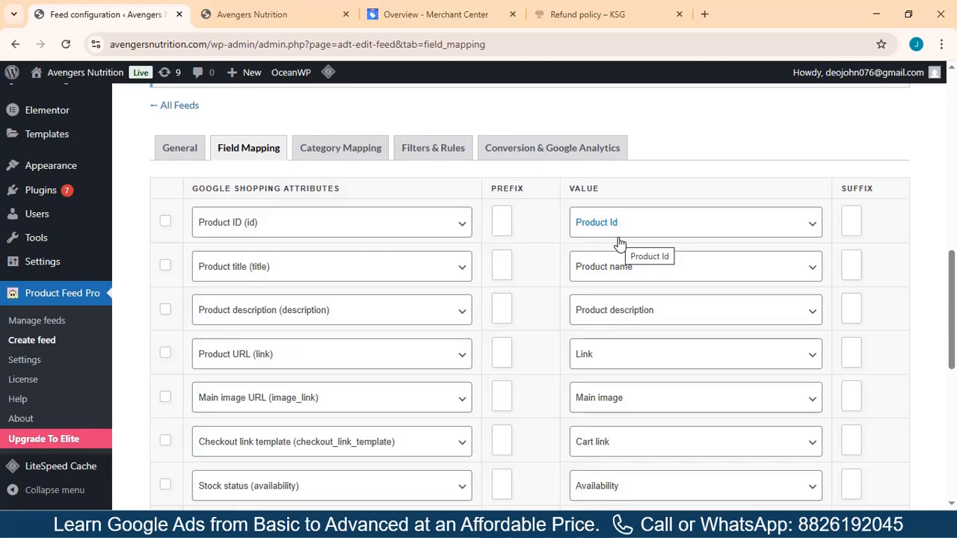
Keep the default Google Shopping field mapping, save it and continue to category mapping
scroll(952, 505, down, 6)
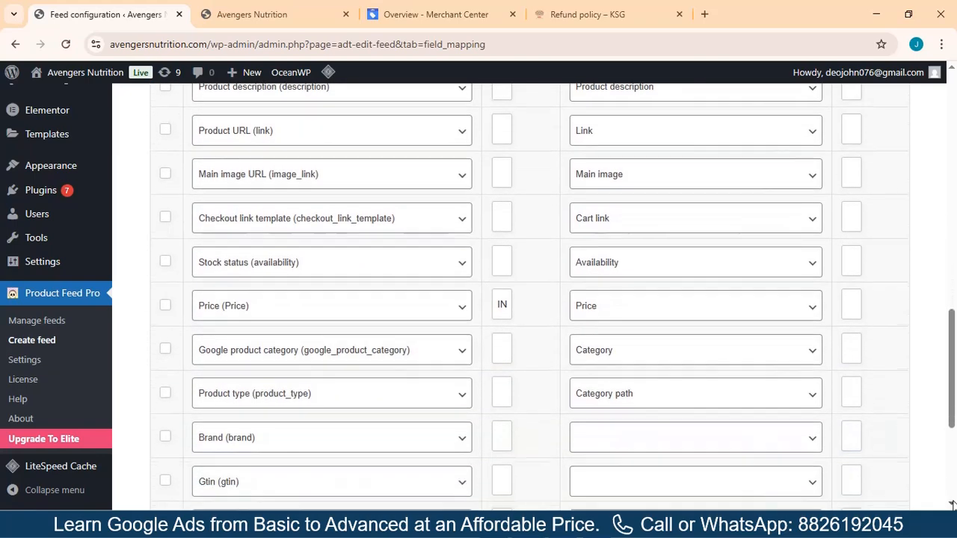
scroll(952, 505, down, 5)
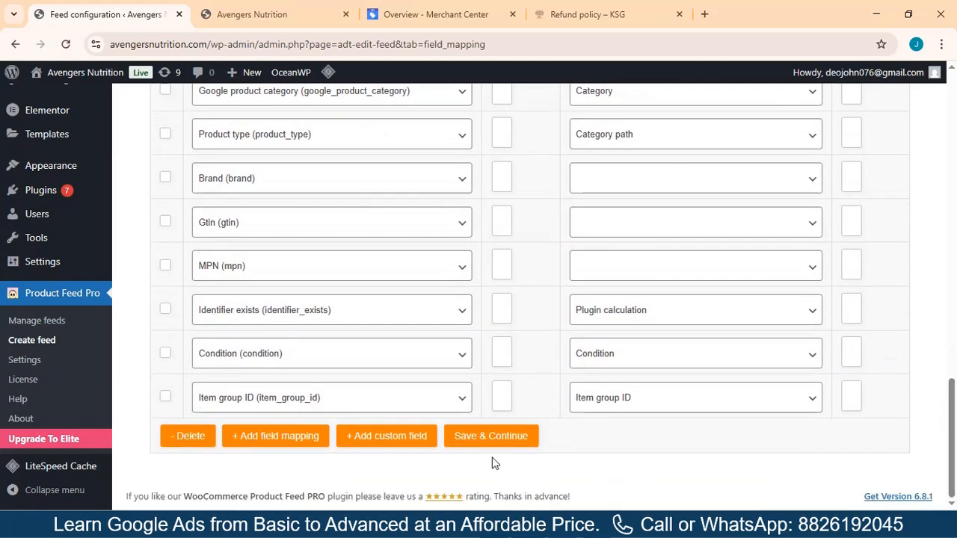
click(483, 441)
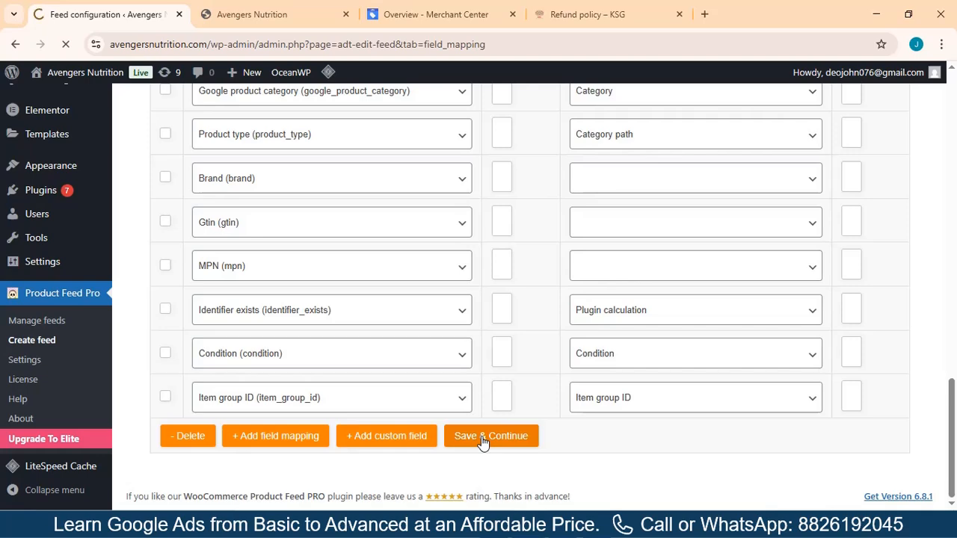
Switch to the taxonomy-with-ids spreadsheet, search for "vitamin" and copy the Vitamins & Supplements category name from the Health & Beauty section
scroll(950, 506, down, 3)
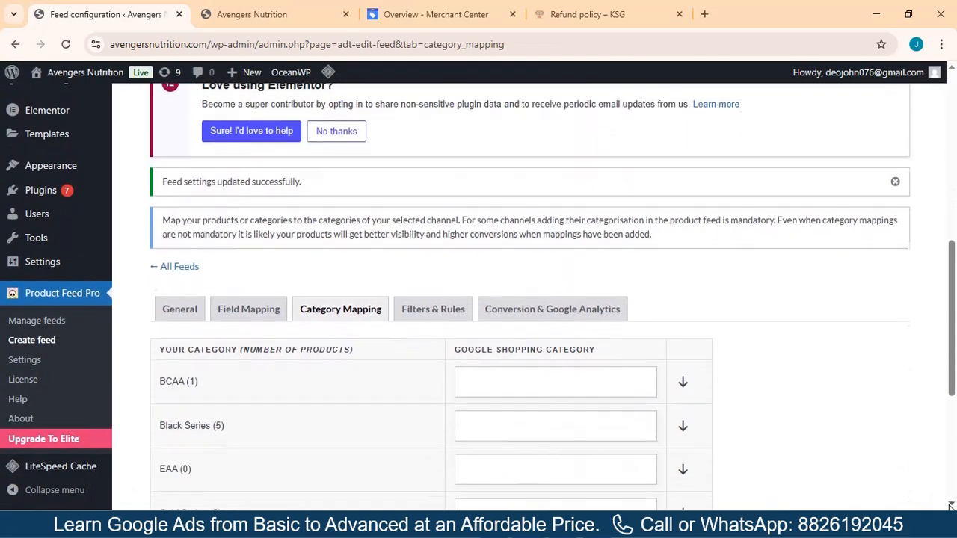
scroll(950, 506, down, 3)
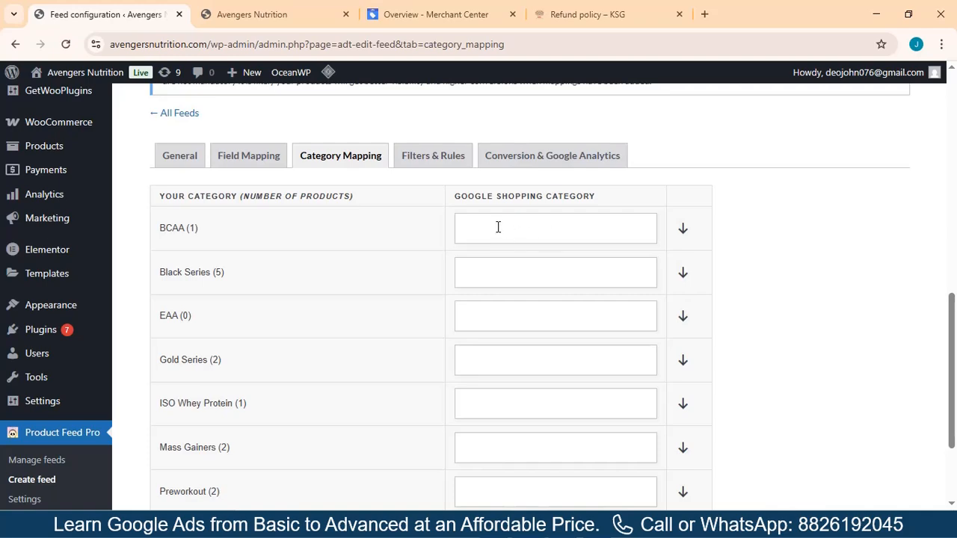
key(alt+Tab)
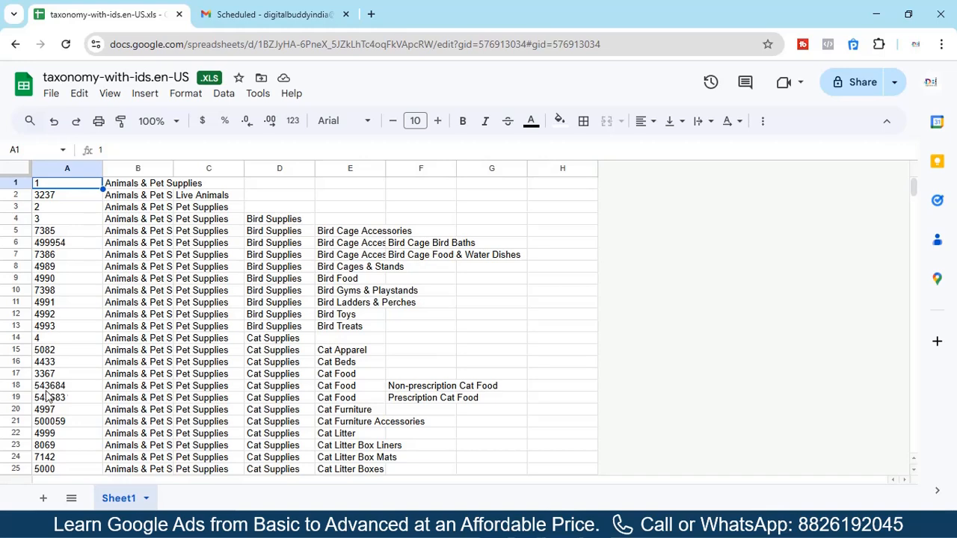
click(59, 326)
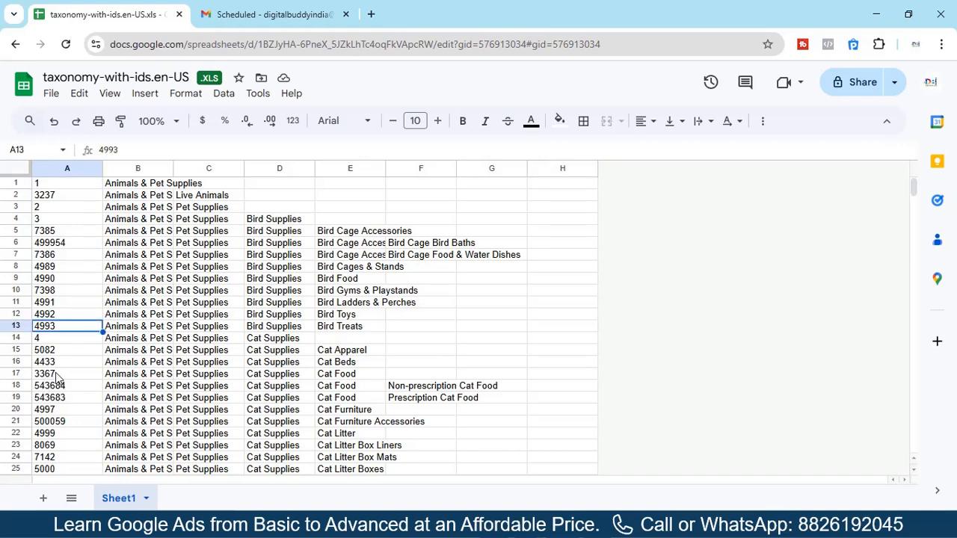
key(ctrl+f)
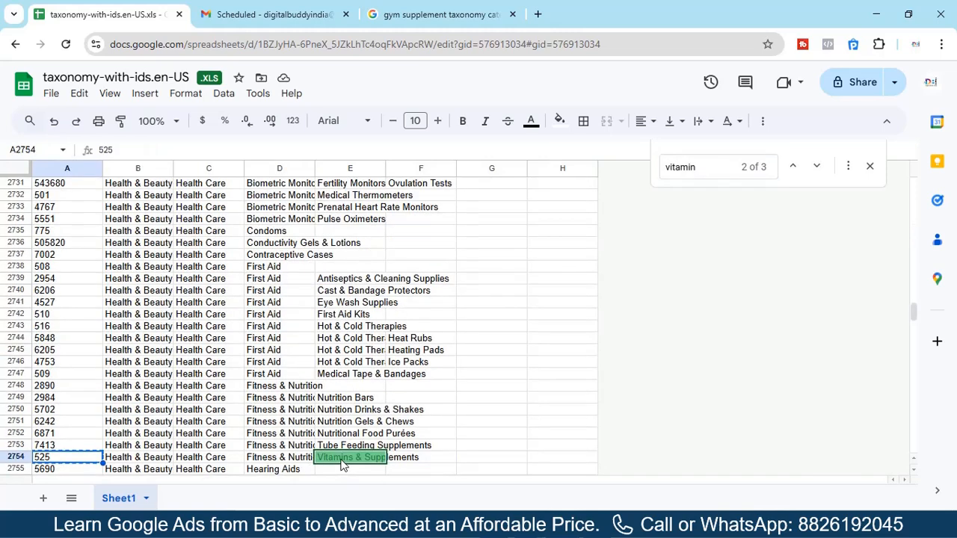
key(Right)
key(Right)
key(Right)
key(Right)
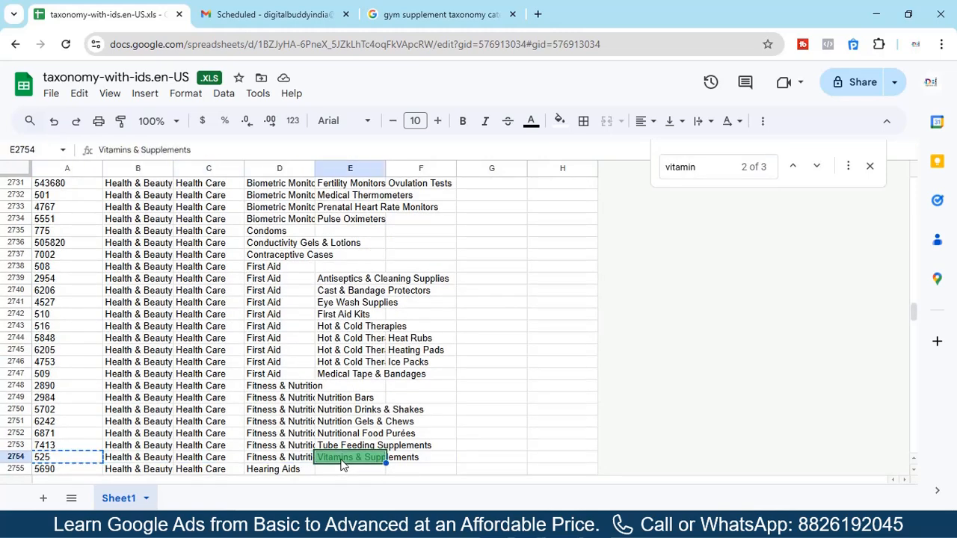
key(Escape)
Back in the feed's category mapping, map BCAA to 525 - Health & Beauty > Health Care > Fitness & Nutrition > Vitamins & Supplements
key(alt+Tab)
double_click(478, 229)
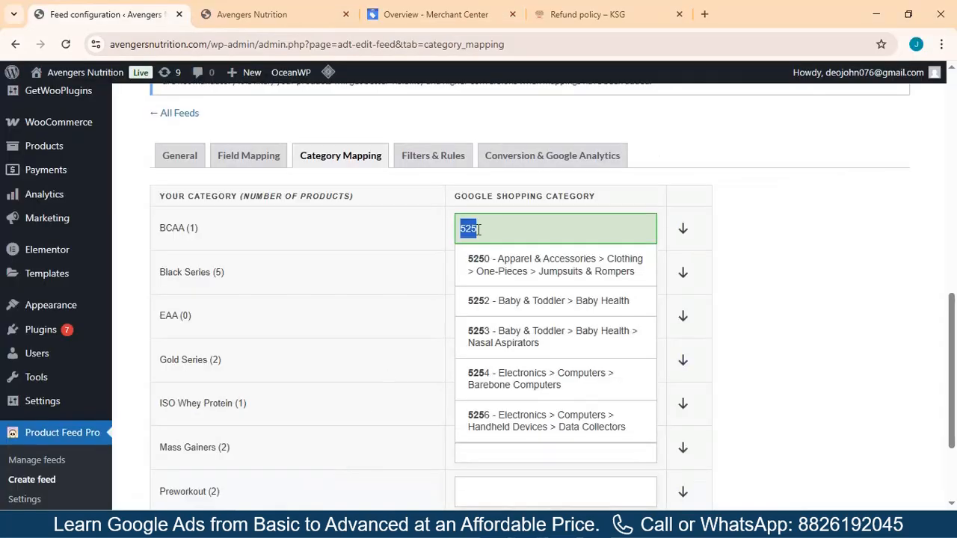
key(ctrl+v)
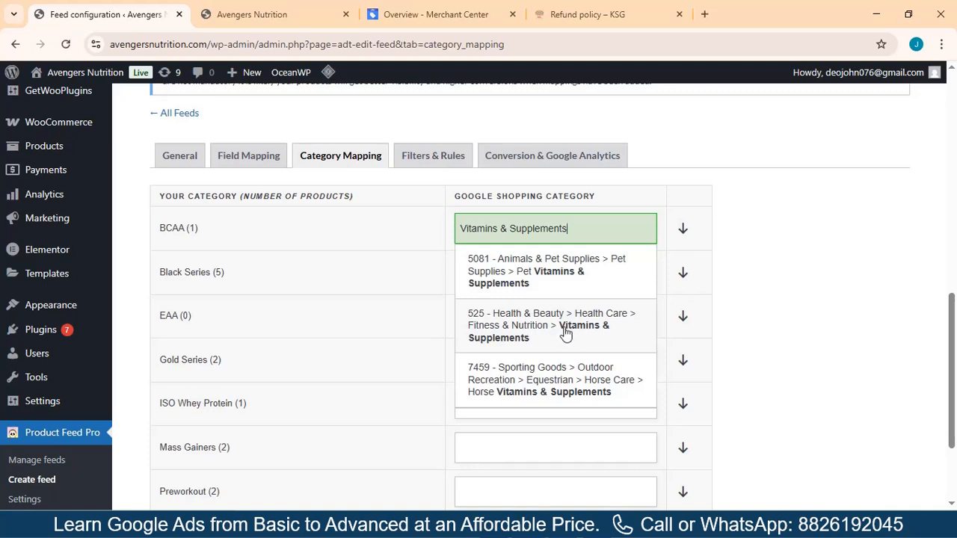
click(510, 340)
Map all remaining store categories, from Black Series to Proteins, to the same 525 Vitamins & Supplements category
click(516, 270)
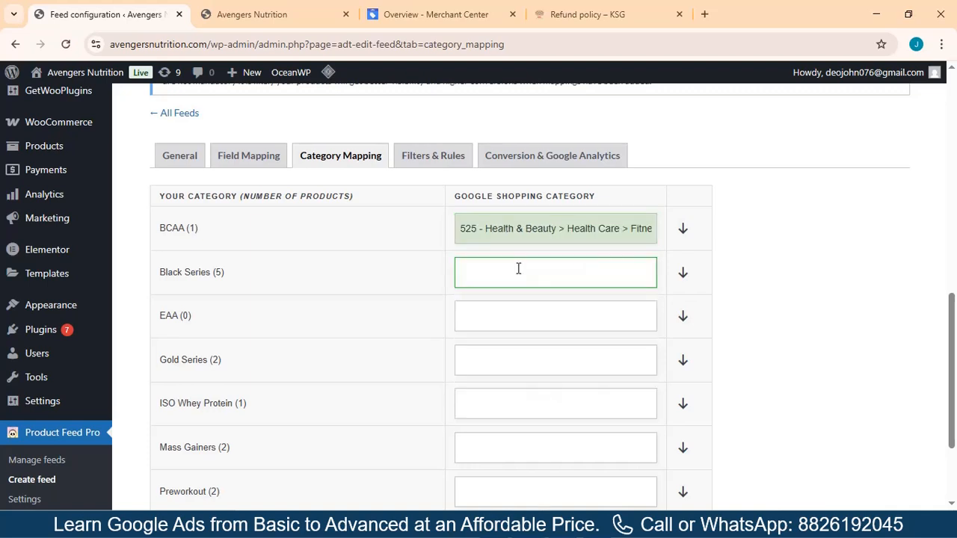
key(ctrl+v)
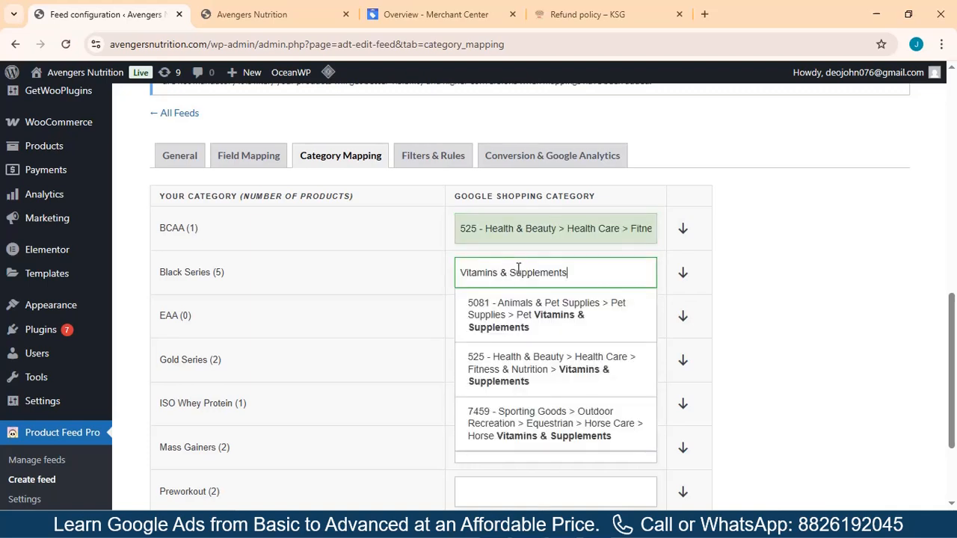
click(528, 380)
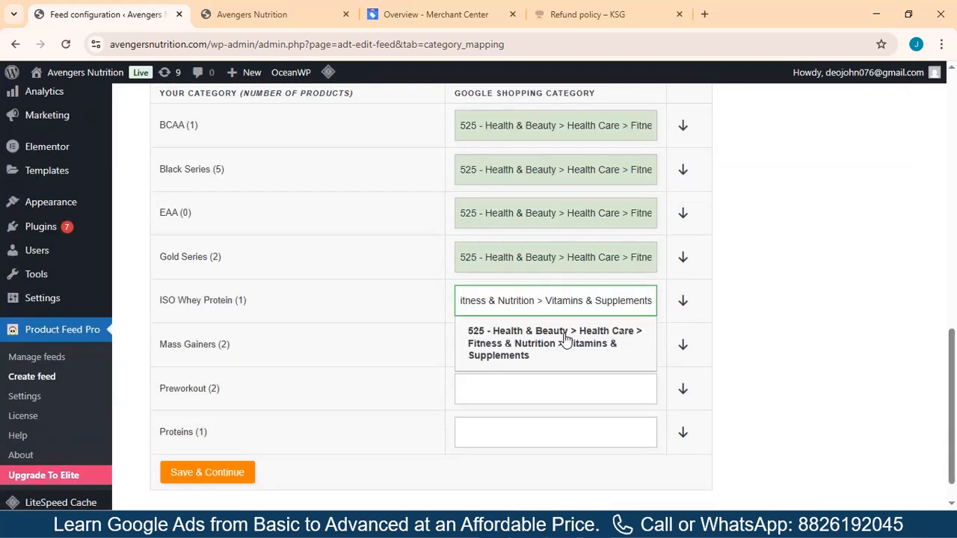
click(564, 343)
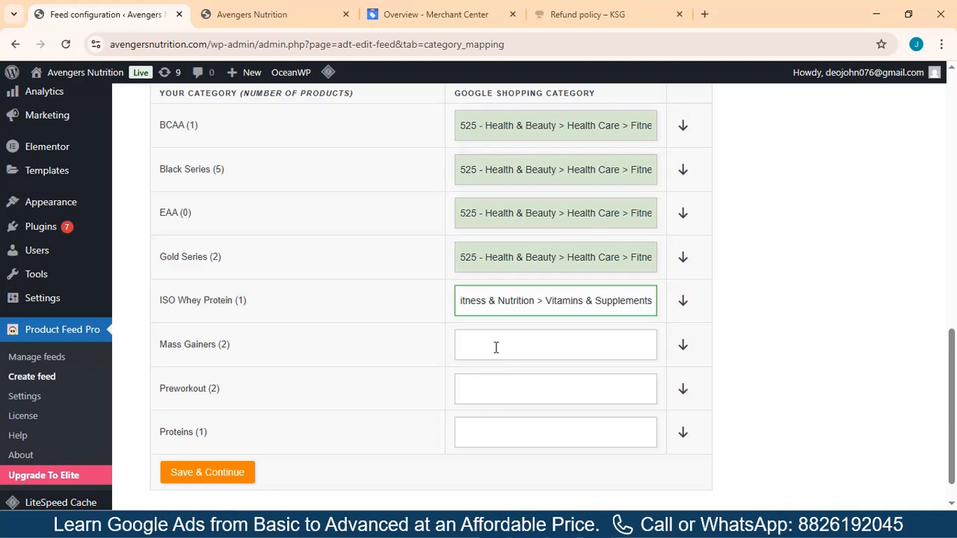
click(495, 347)
key(ctrl+v)
click(496, 391)
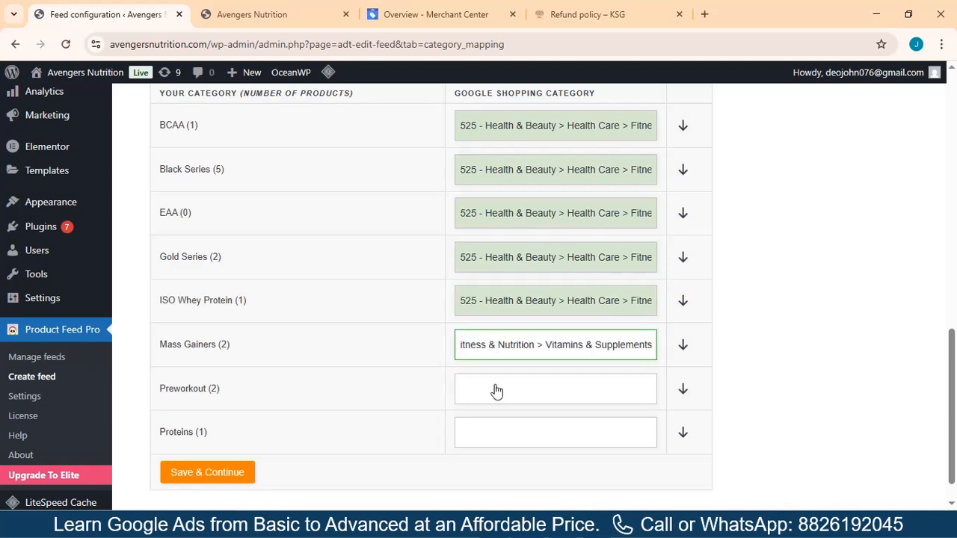
key(ctrl+v)
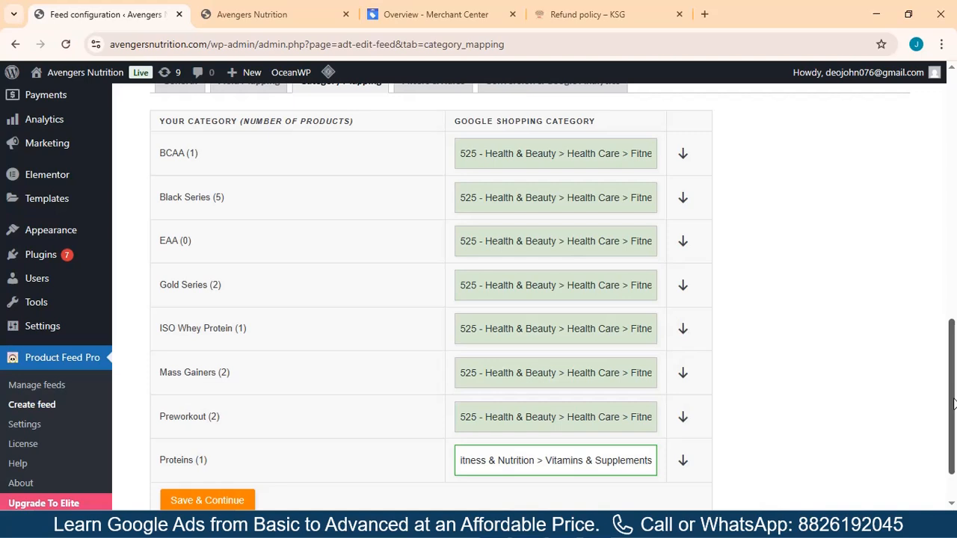
Save the category mapping, continue without any filters or rules, and generate the product feed with Google Analytics tracking enabled
click(240, 501)
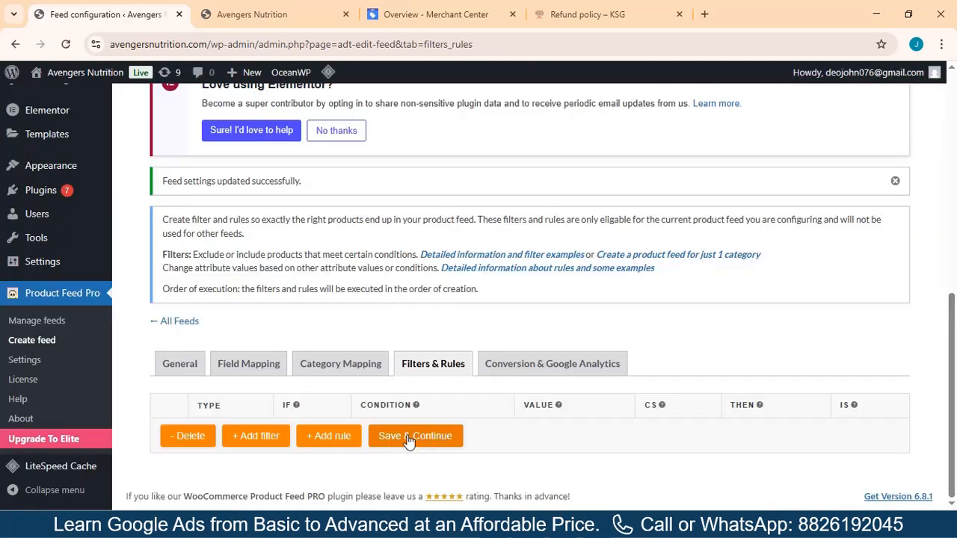
click(410, 441)
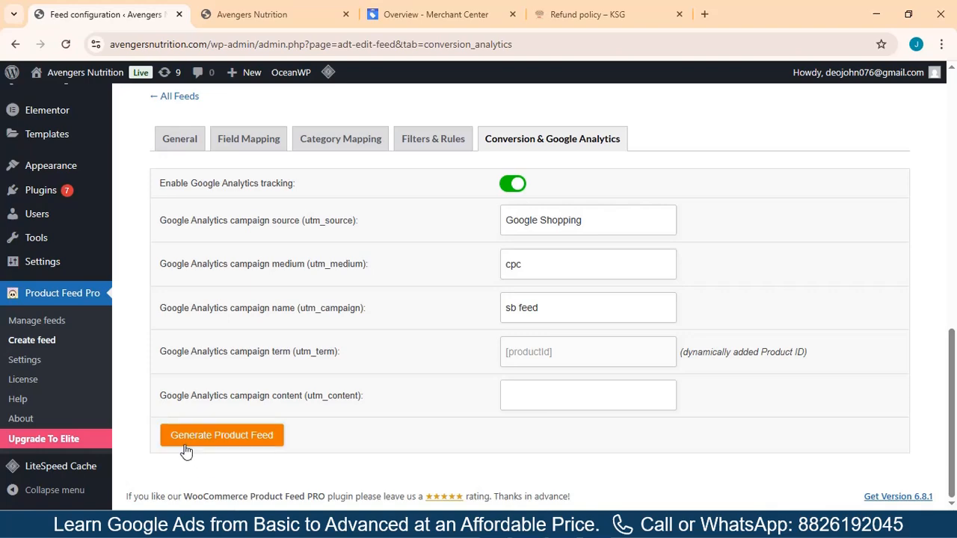
click(226, 439)
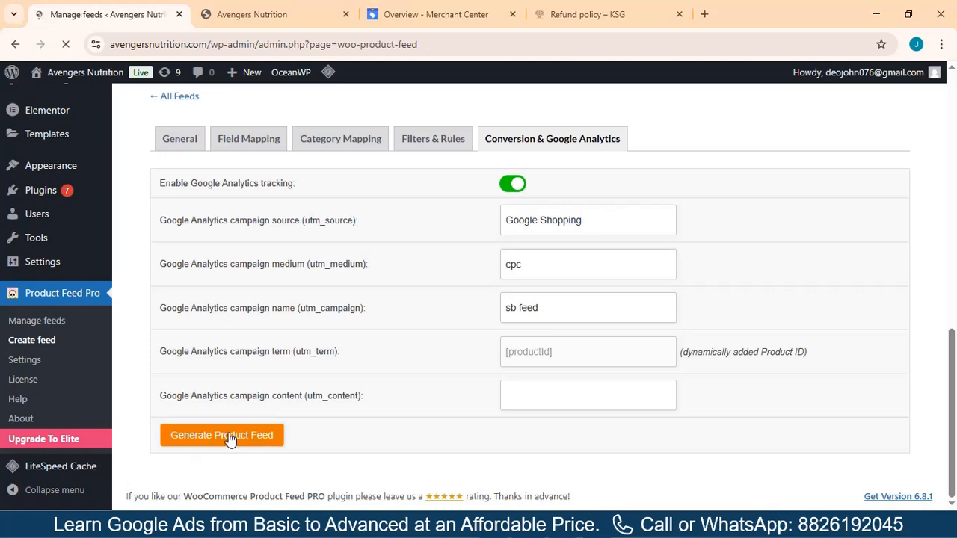
Copy the sb feed's URL and start adding a product source under Data sources in Google Merchant Center
scroll(298, 426, down, 5)
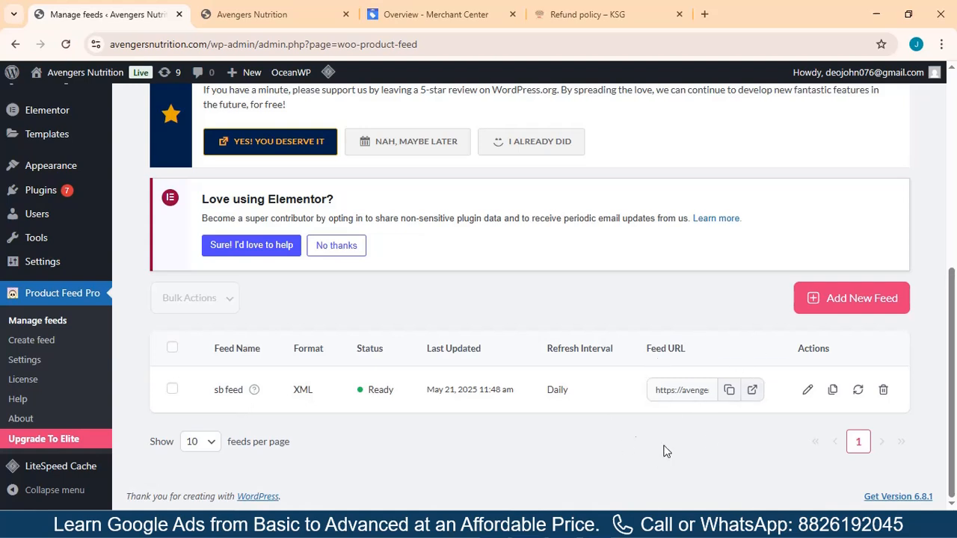
click(729, 390)
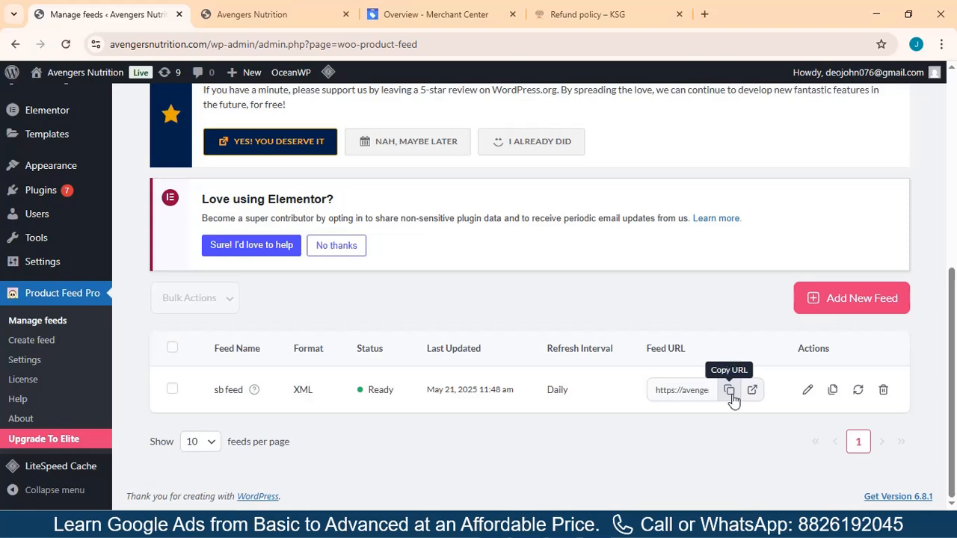
click(433, 15)
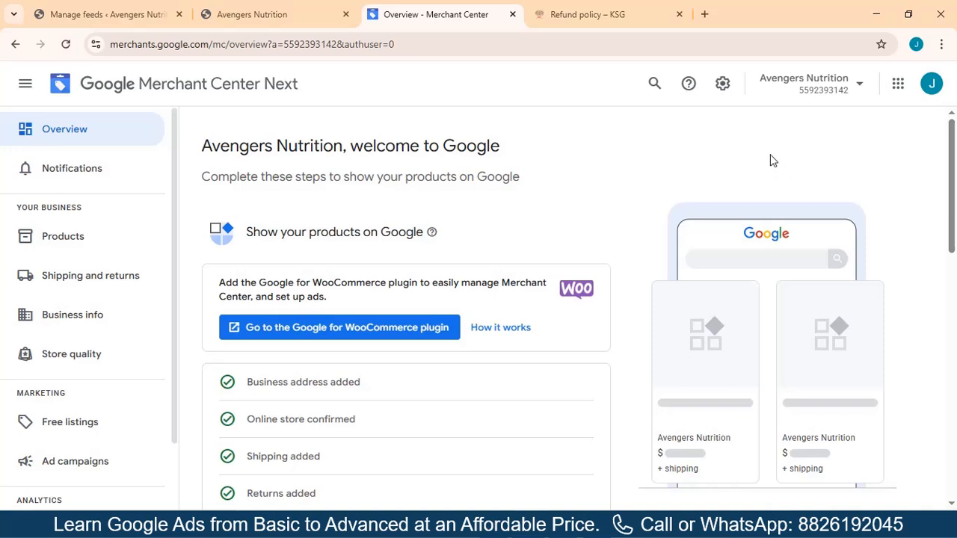
click(722, 85)
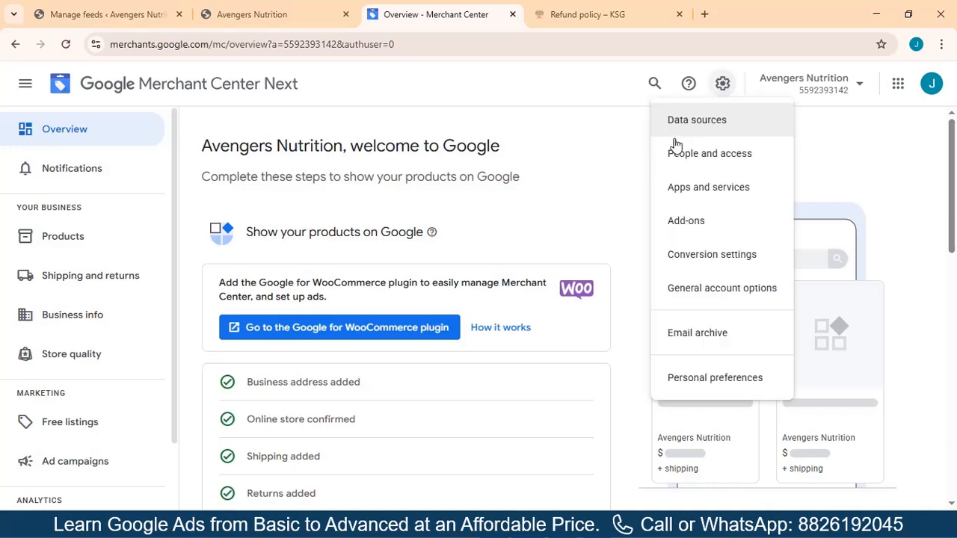
click(712, 126)
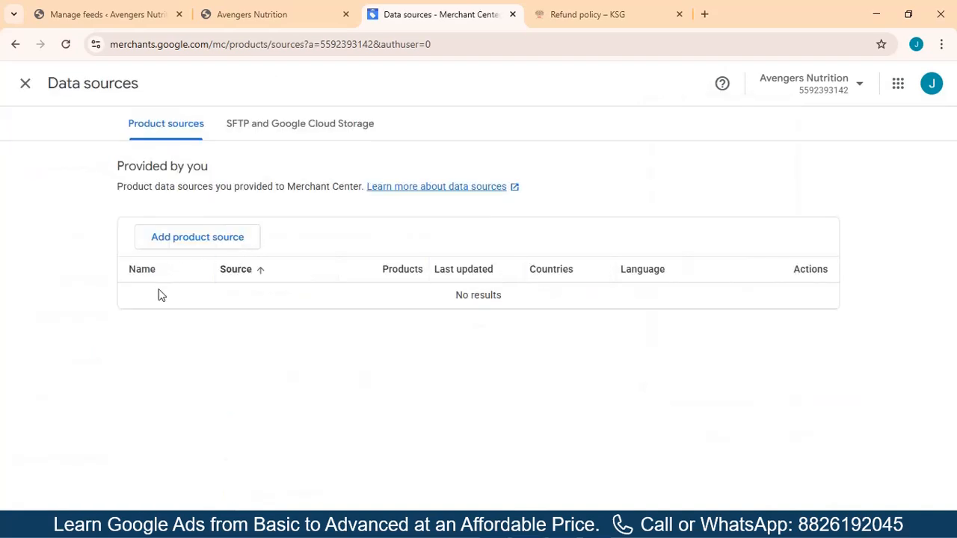
click(200, 240)
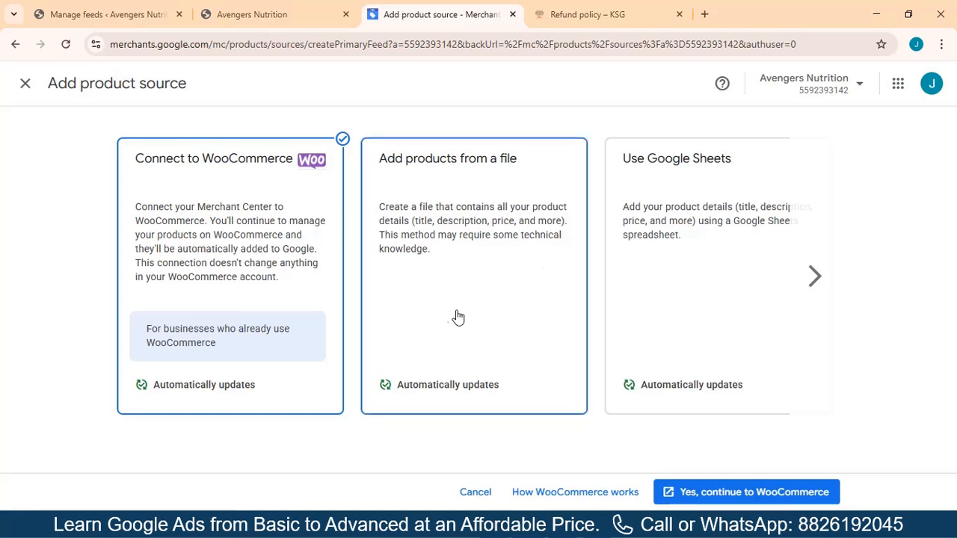
Look through the available product source types and choose to add products from a file
click(814, 276)
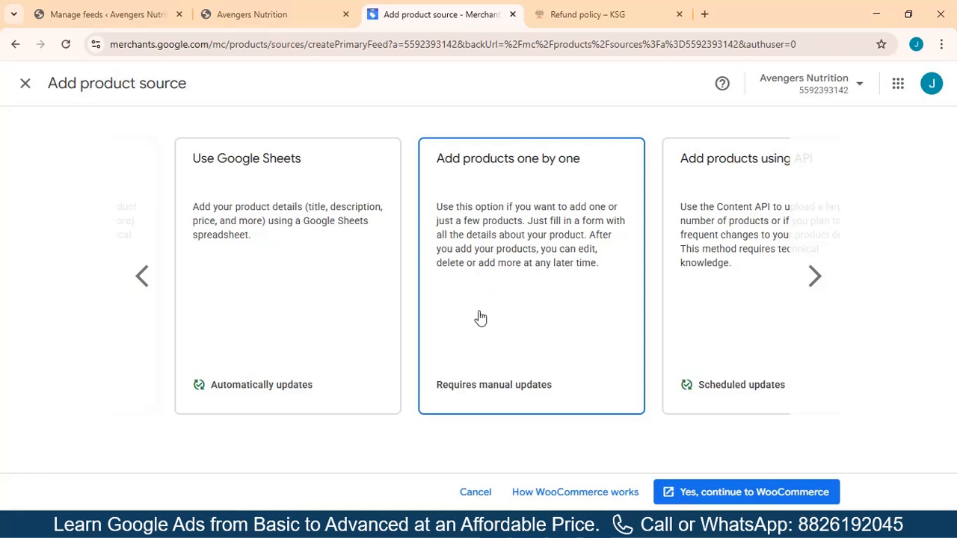
click(821, 289)
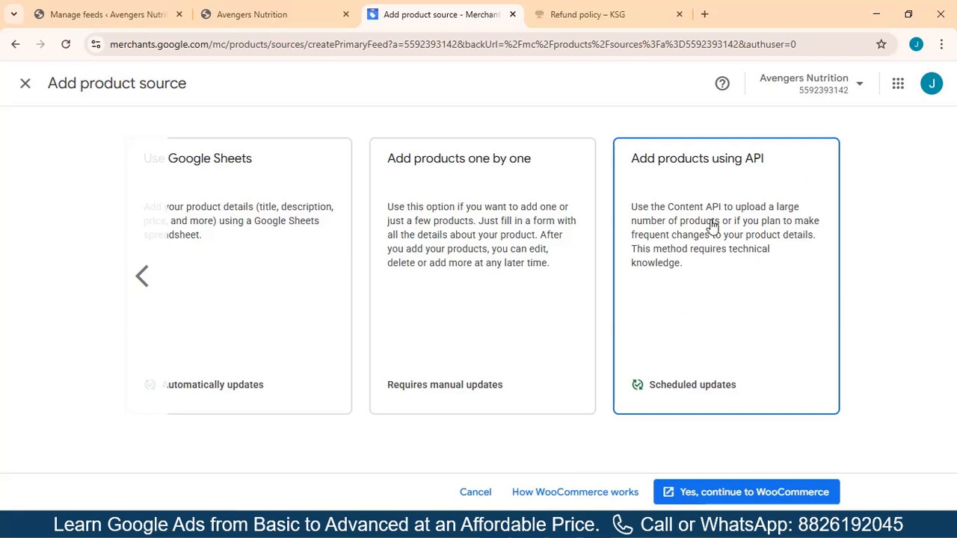
click(142, 275)
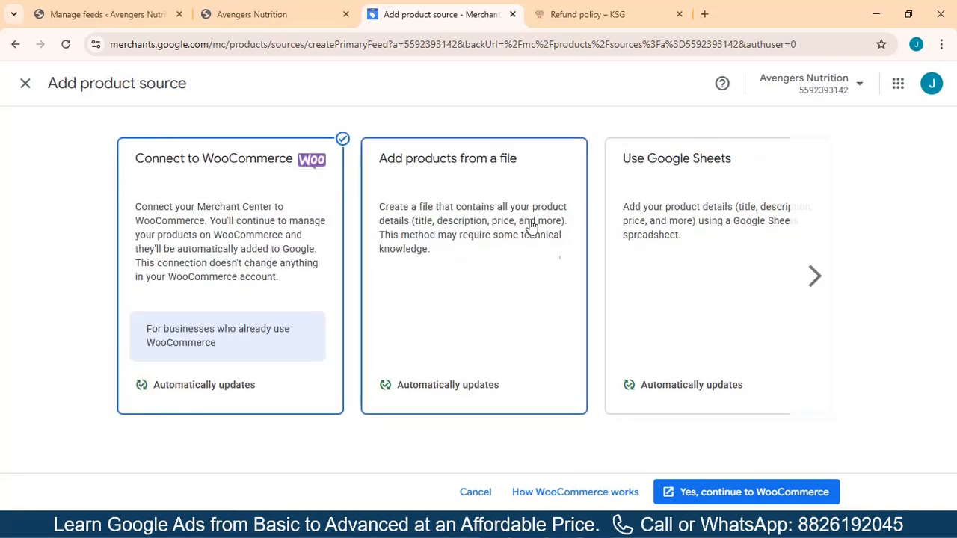
click(446, 227)
scroll(943, 336, down, 4)
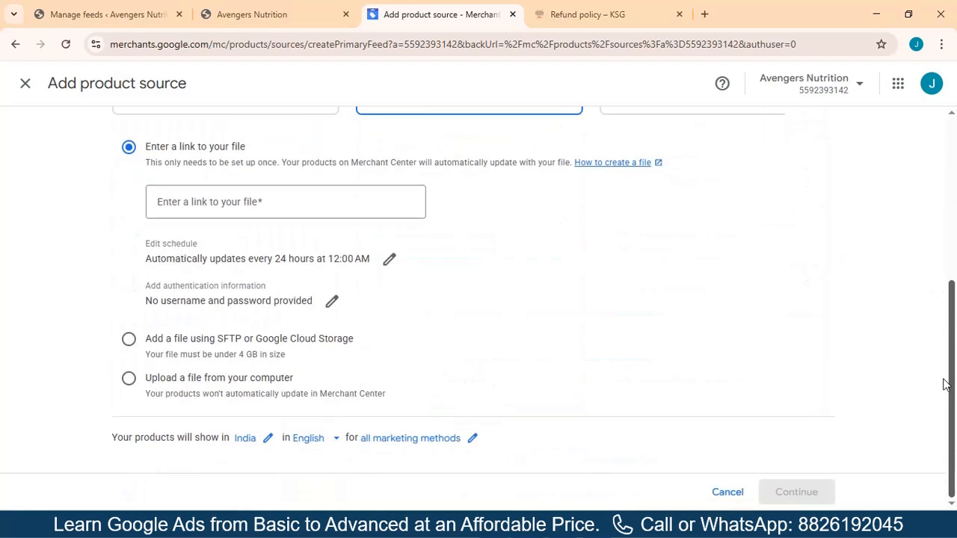
Enter the copied feed URL as the link to the product file and continue
click(173, 208)
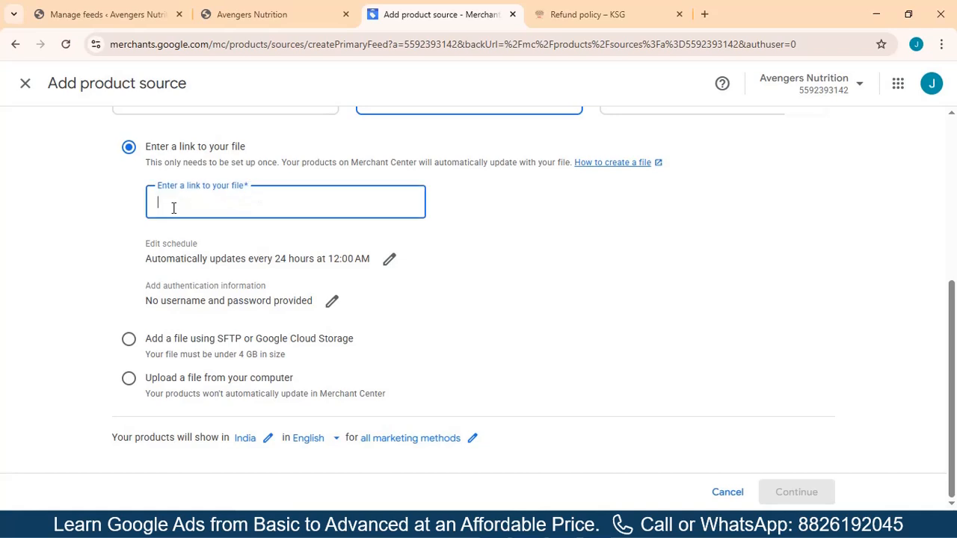
key(ctrl+v)
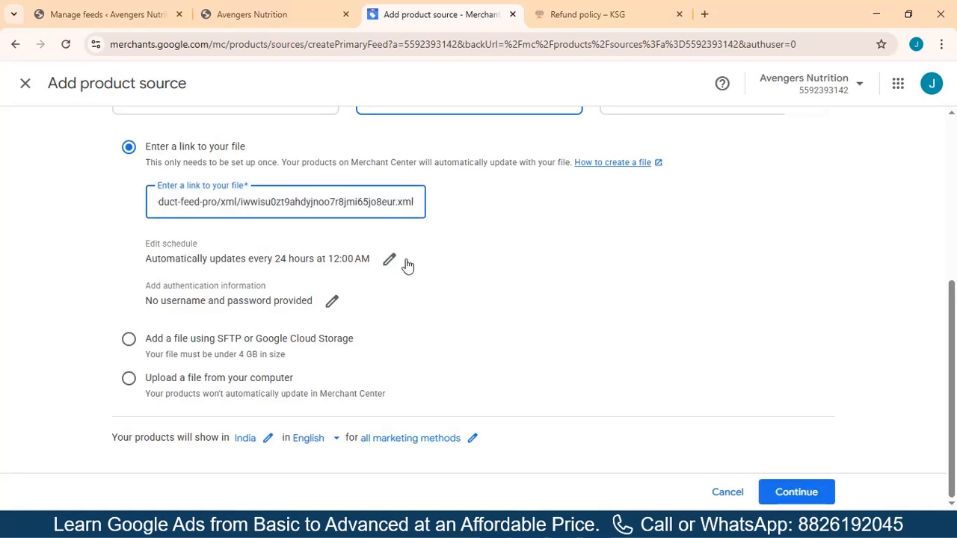
click(909, 406)
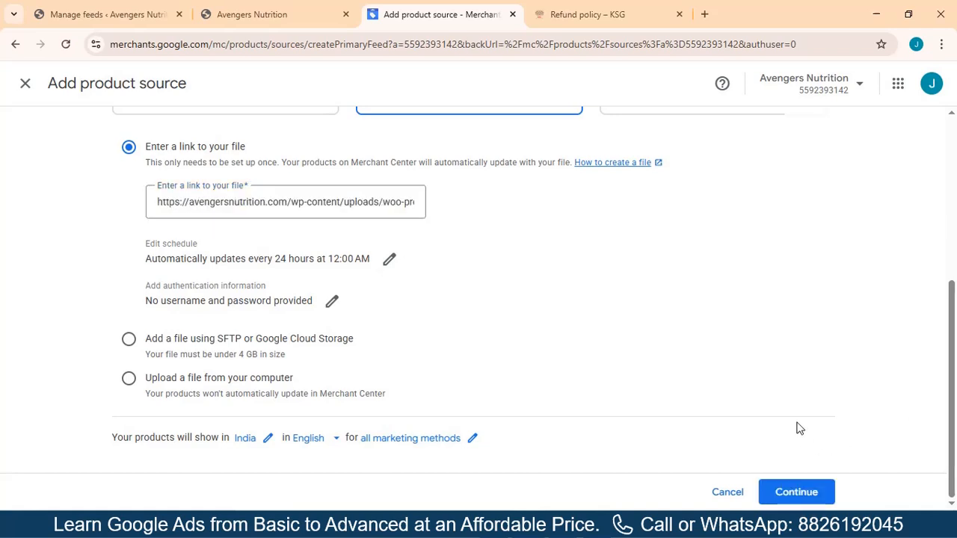
click(790, 497)
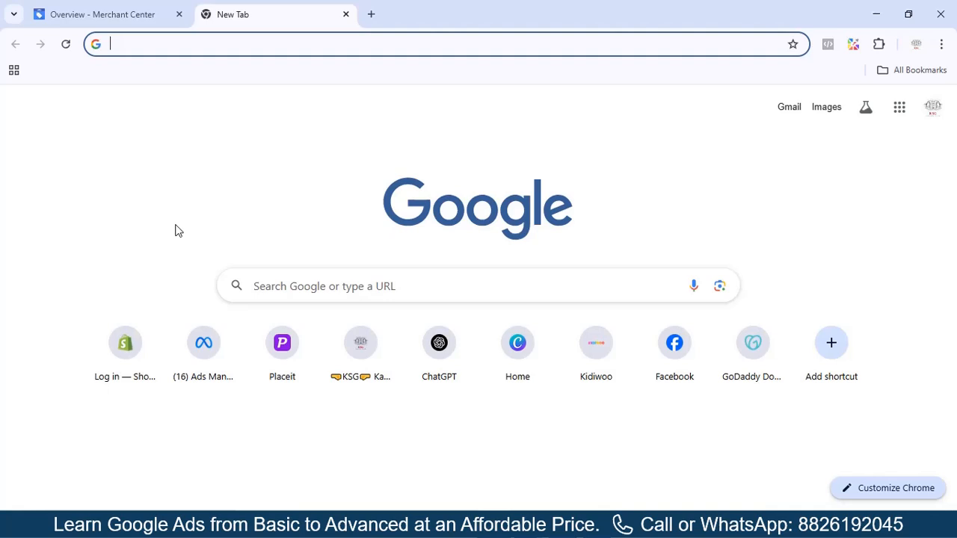
Open the Google & YouTube sales channel in the Shopify admin and review its connected Google Merchant Center and Google Ads services
click(128, 358)
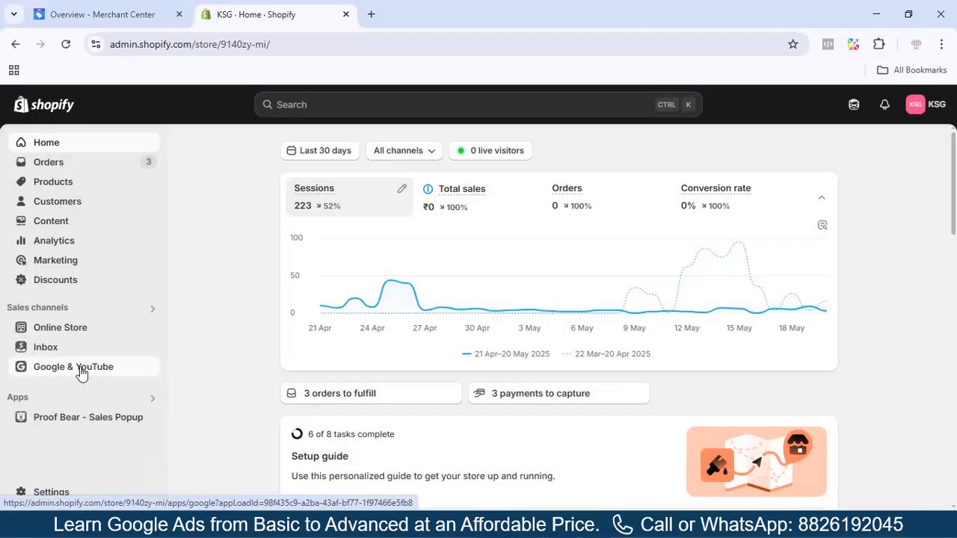
click(80, 373)
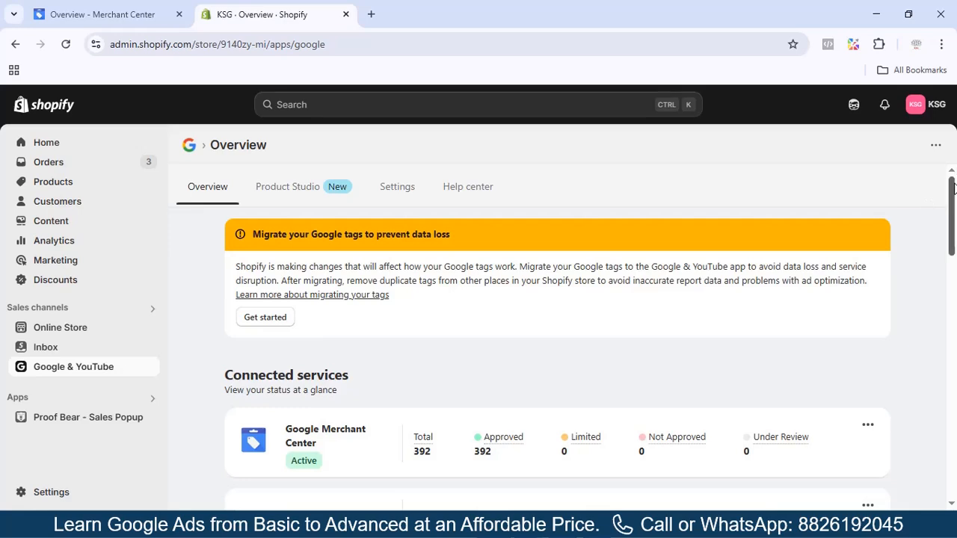
scroll(408, 326, down, 2)
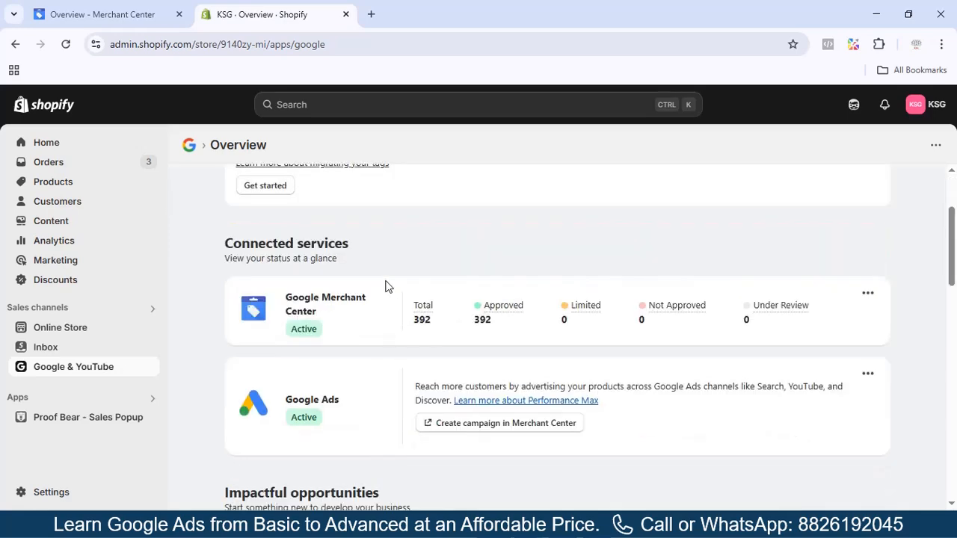
drag(952, 215, 952, 233)
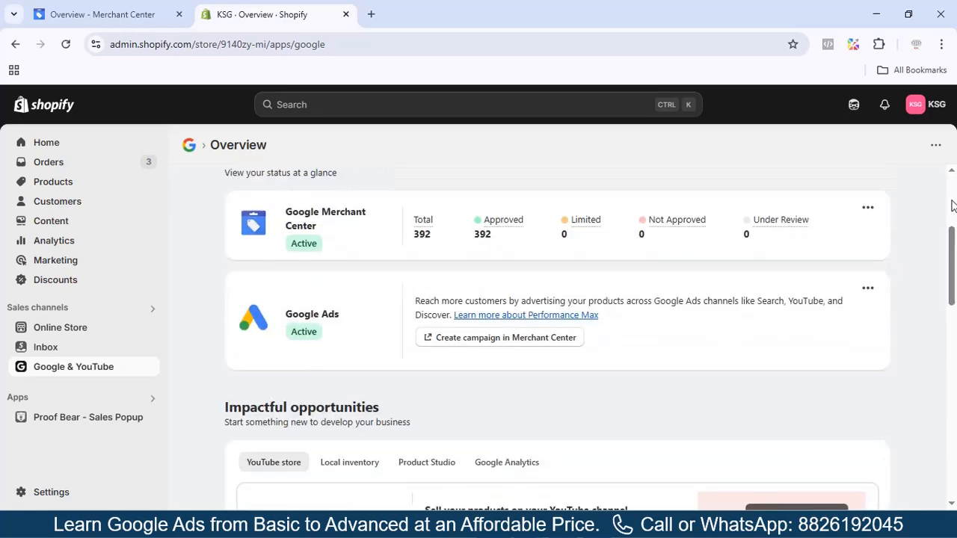
click(952, 200)
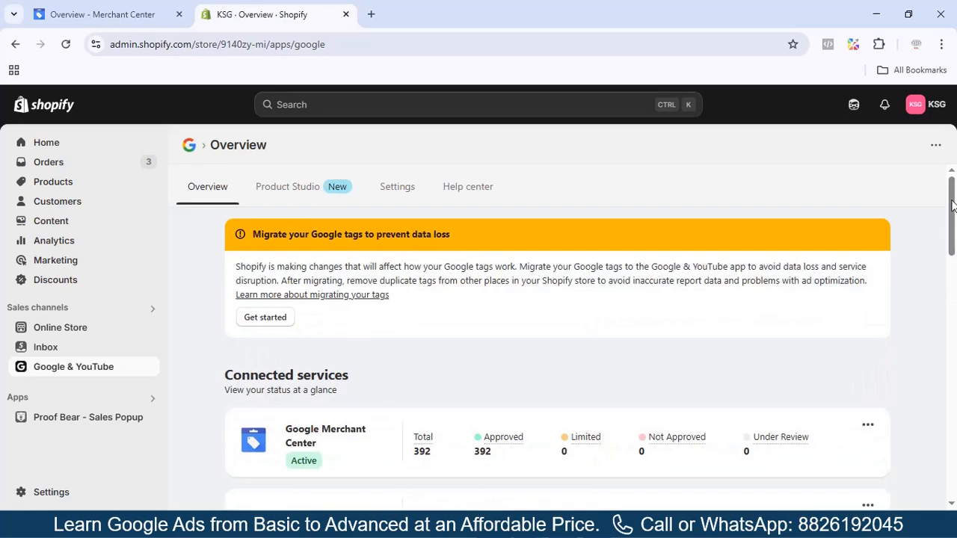
Review the Google & YouTube channel's settings for the linked Google account, store requirements and Merchant Center account
click(404, 195)
drag(952, 212, 952, 229)
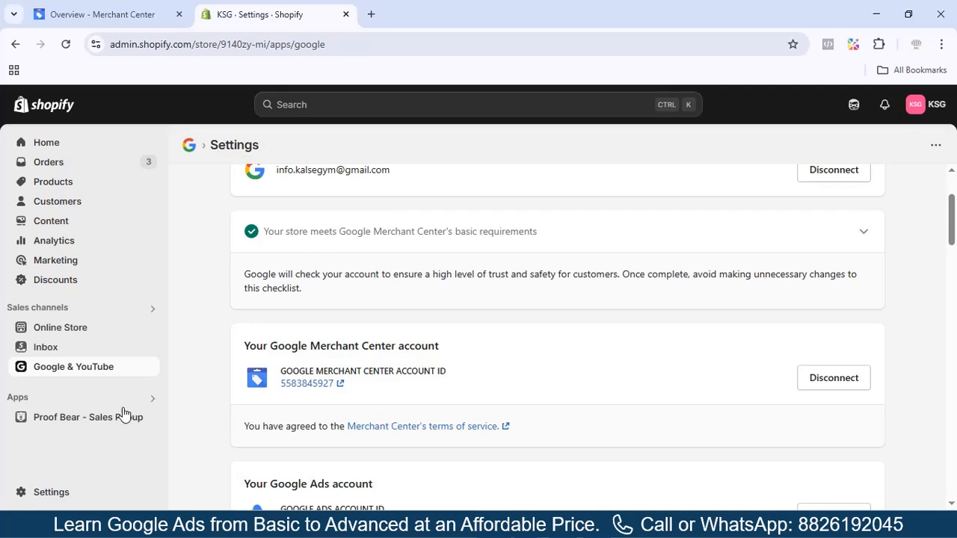
scroll(357, 317, up, 2)
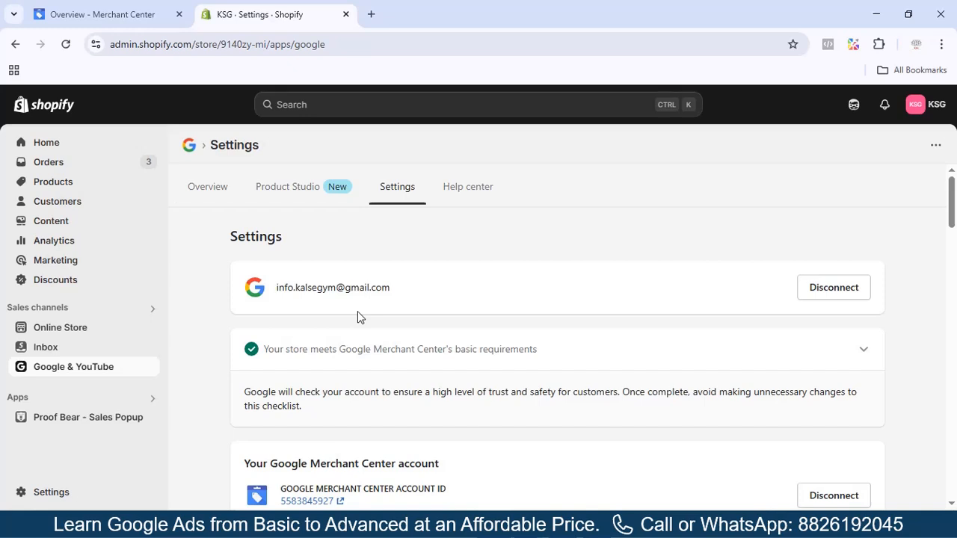
Switch to Google Merchant Center and open its Data sources to check the product source supplied by the Shopify store
click(123, 16)
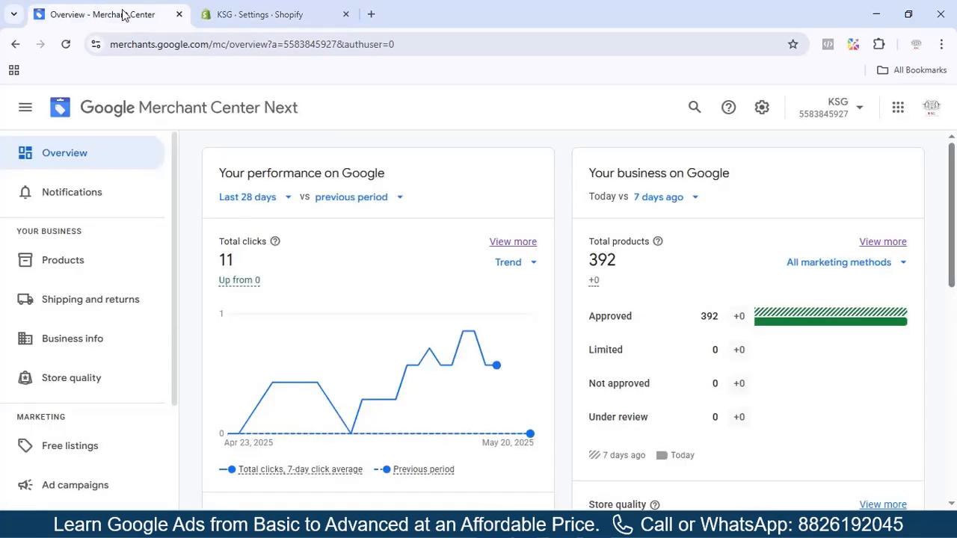
click(762, 110)
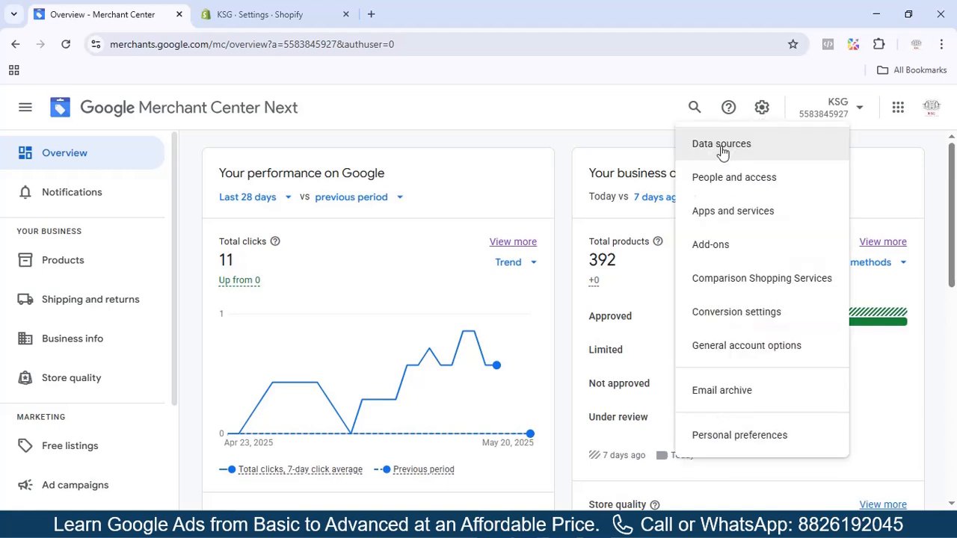
click(721, 145)
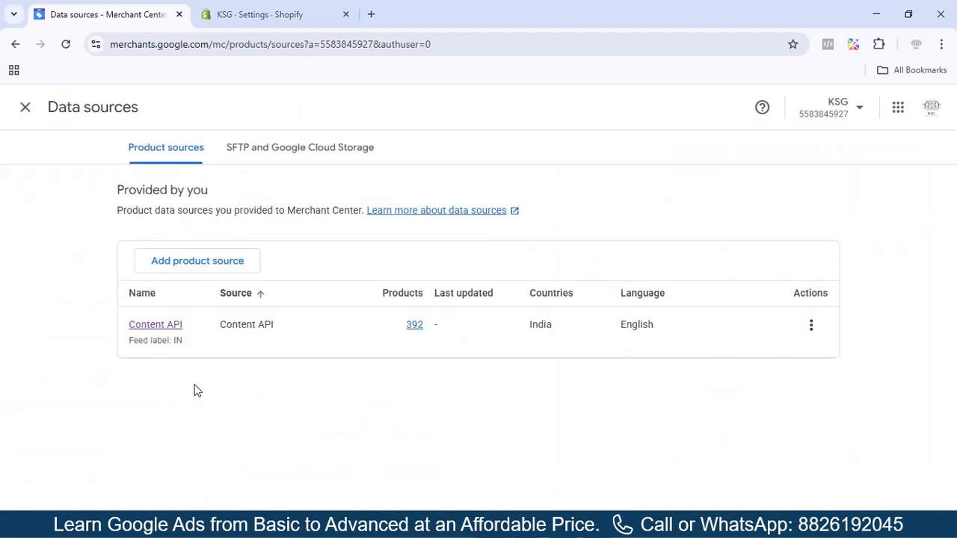